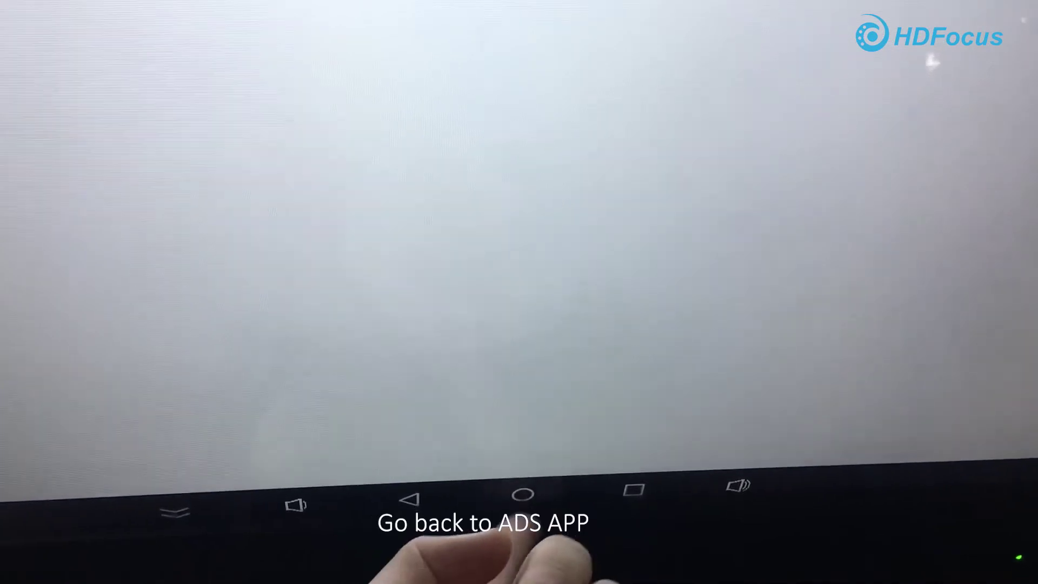
# - Leave the kiosk's blank white screen for the home screen so the ADS app can be relaunched
pyautogui.click(522, 494)
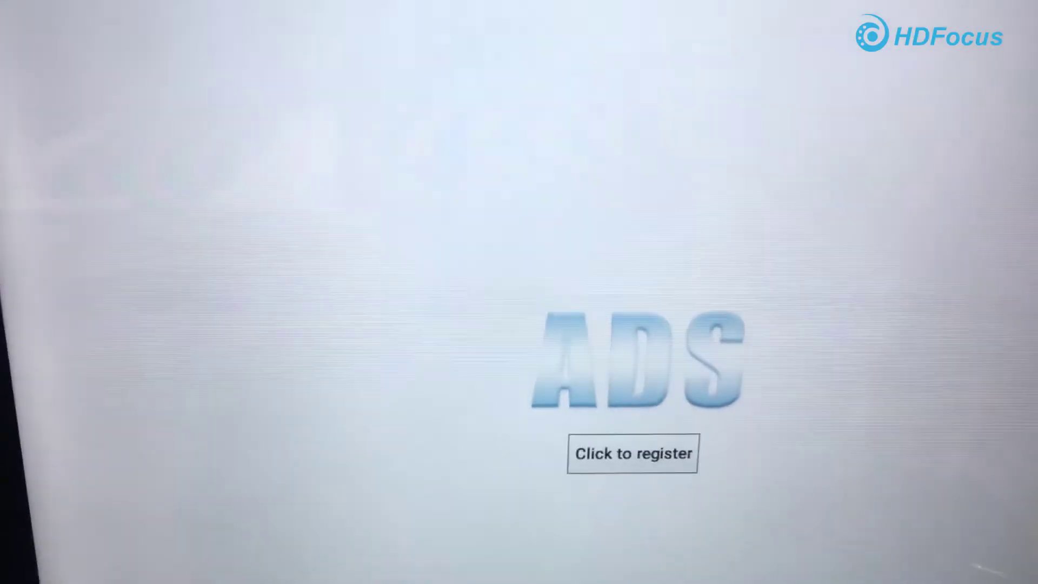
# - A-Register the terminal to server 192.168.0.129 in Interaction mode and confirm the activation
pyautogui.click(632, 453)
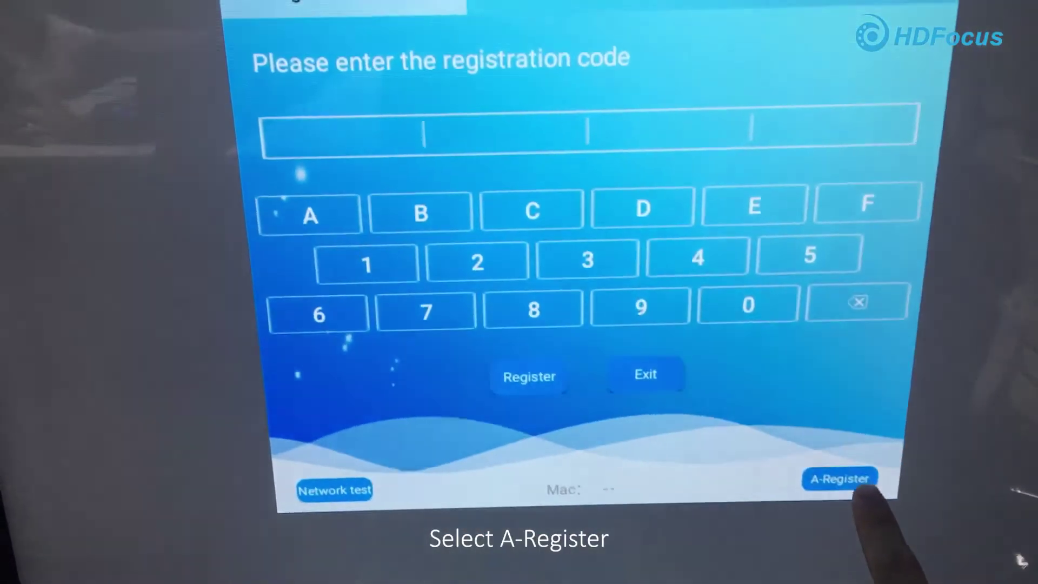
pyautogui.click(870, 501)
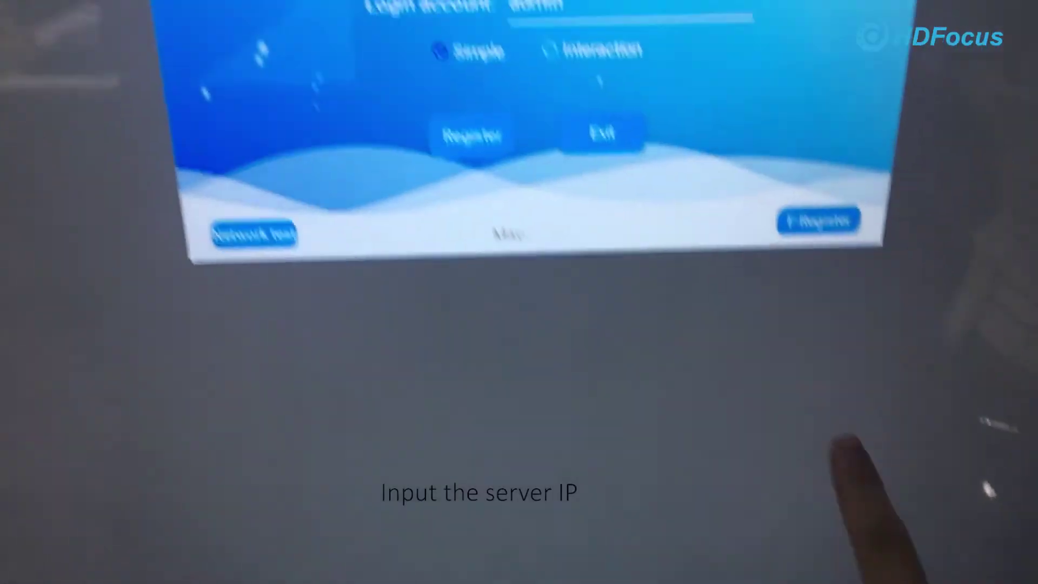
pyautogui.click(757, 284)
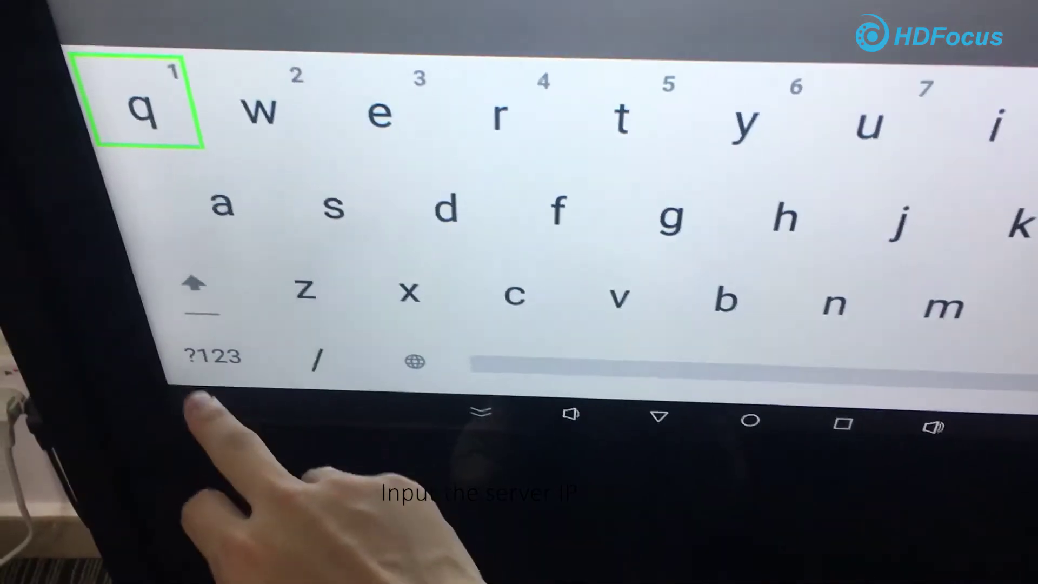
pyautogui.click(74, 557)
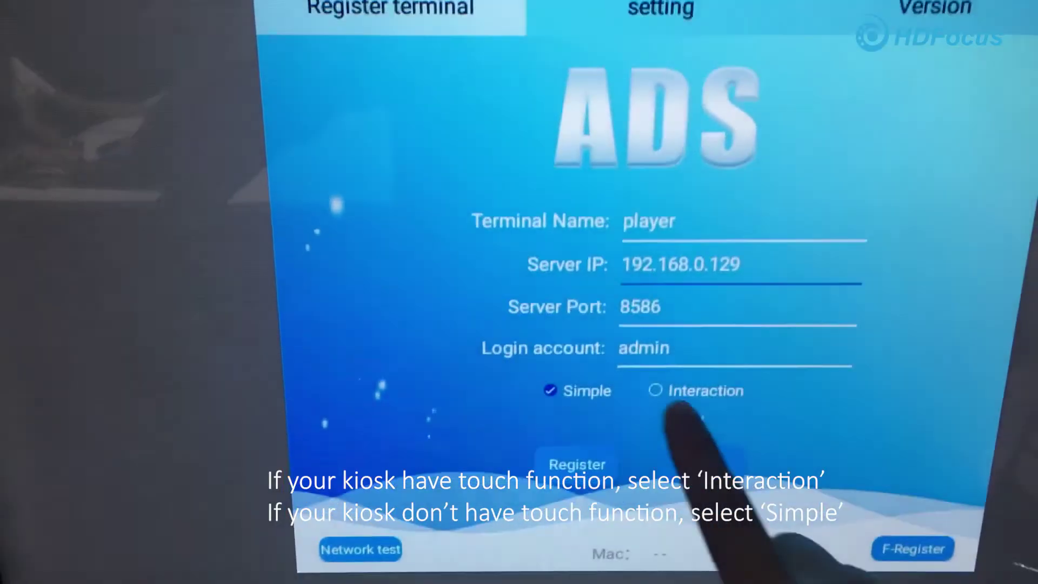
pyautogui.click(673, 398)
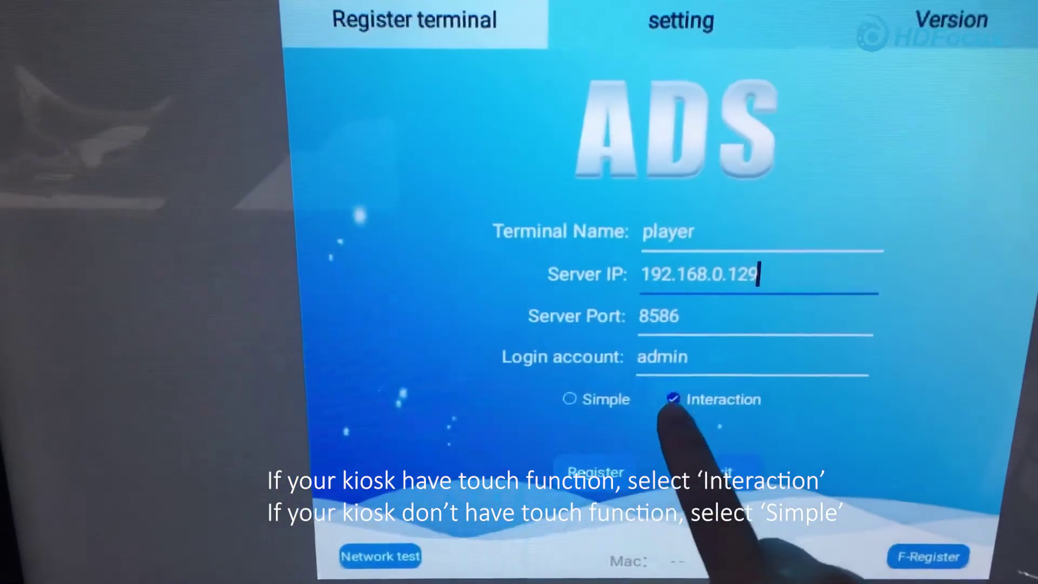
pyautogui.click(573, 398)
pyautogui.click(676, 399)
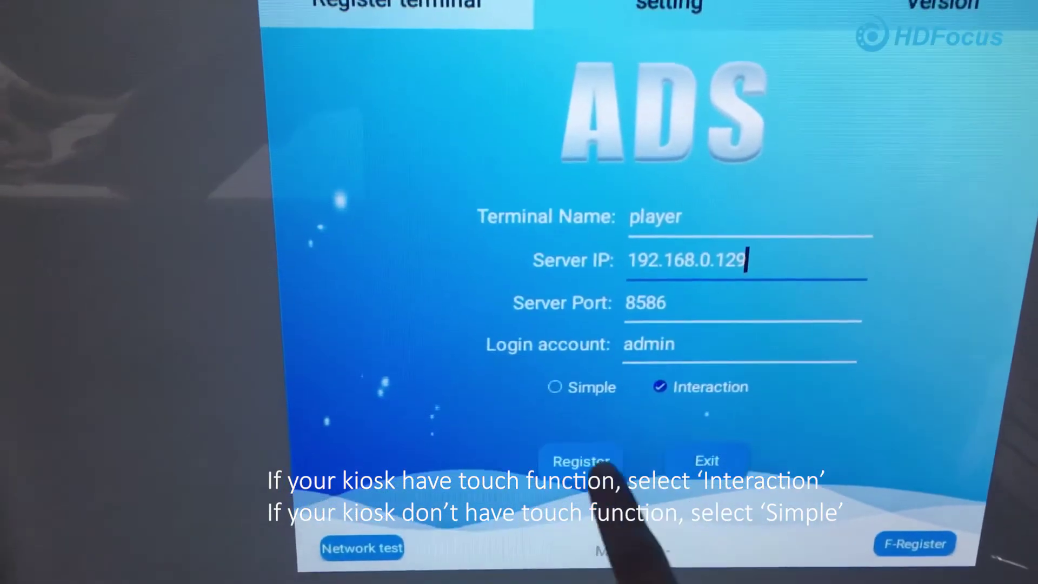
pyautogui.click(579, 462)
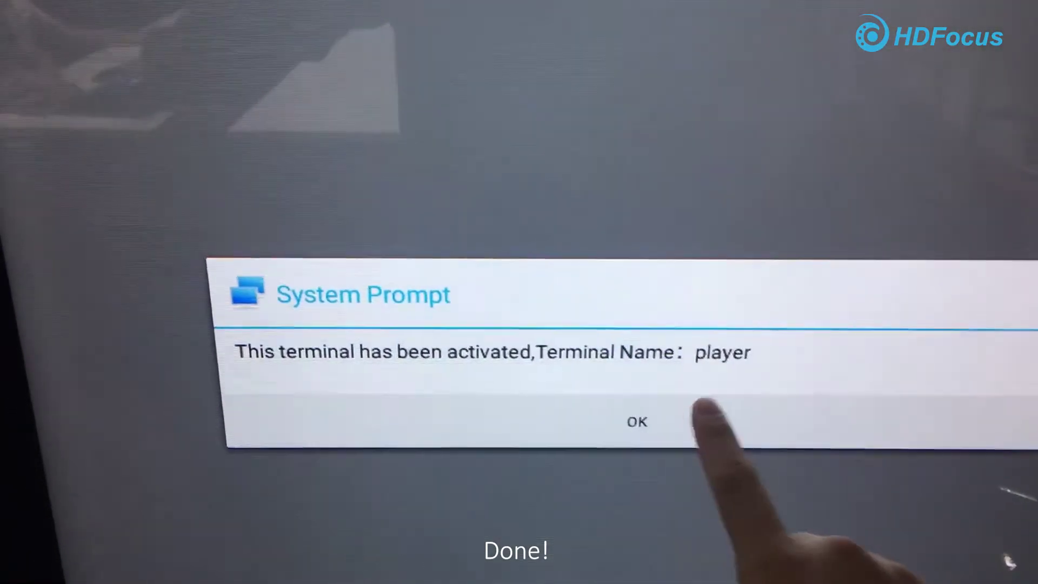
pyautogui.click(594, 471)
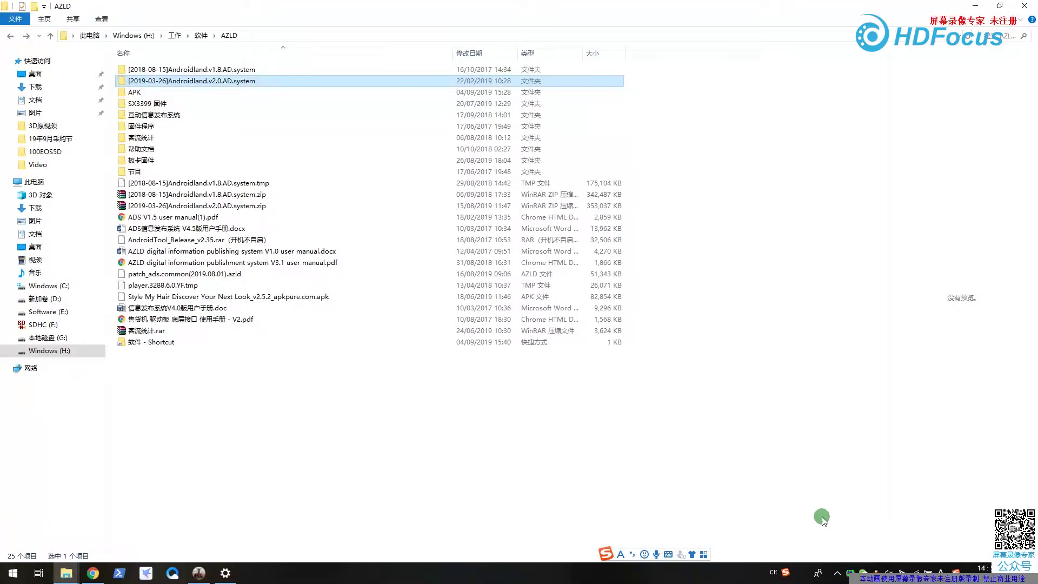
# - Open the [2019-03-26]Androidland.v2.0.AD.system folder and launch ADS.exe from it
pyautogui.doubleClick(217, 83)
pyautogui.click(155, 111)
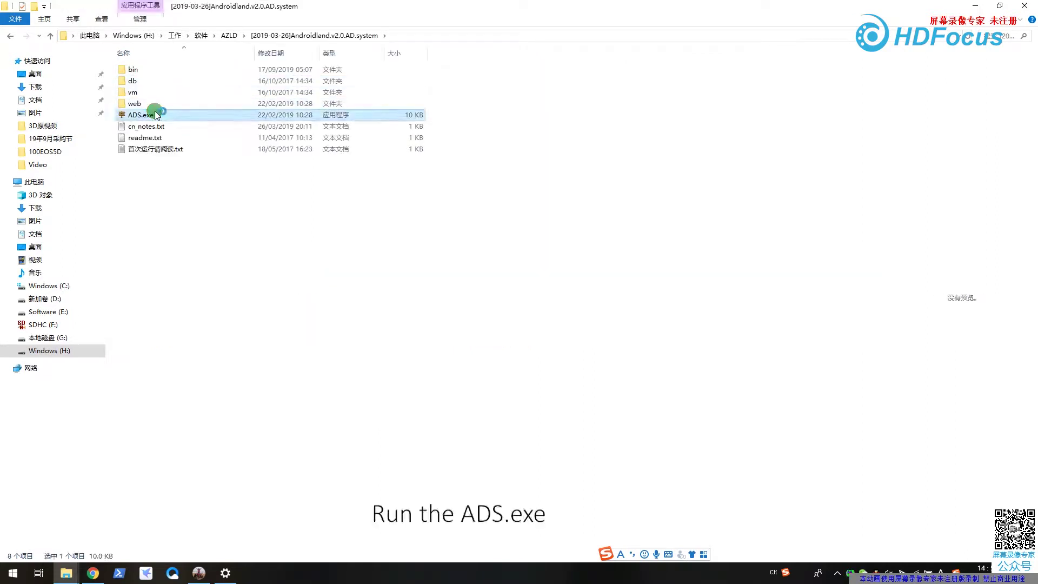
pyautogui.doubleClick(154, 116)
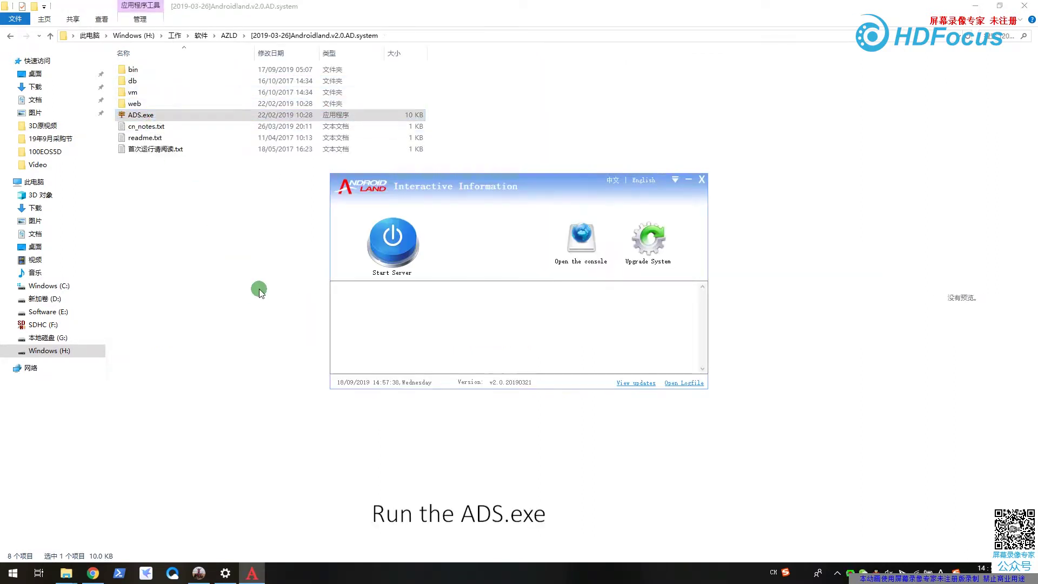
# - Start the ADS server, then open its management console in the browser
pyautogui.click(390, 255)
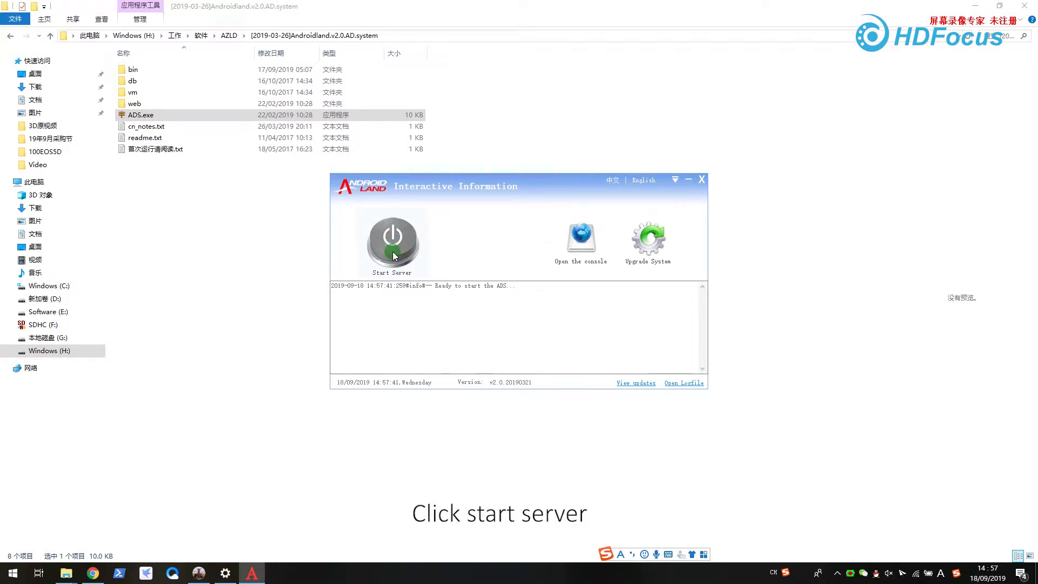
pyautogui.click(405, 277)
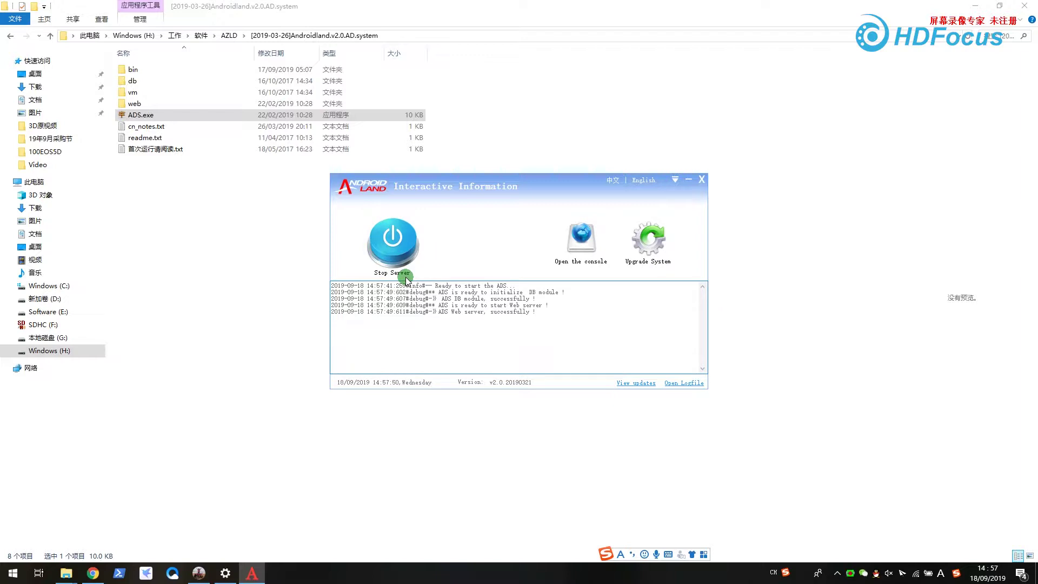
pyautogui.click(548, 248)
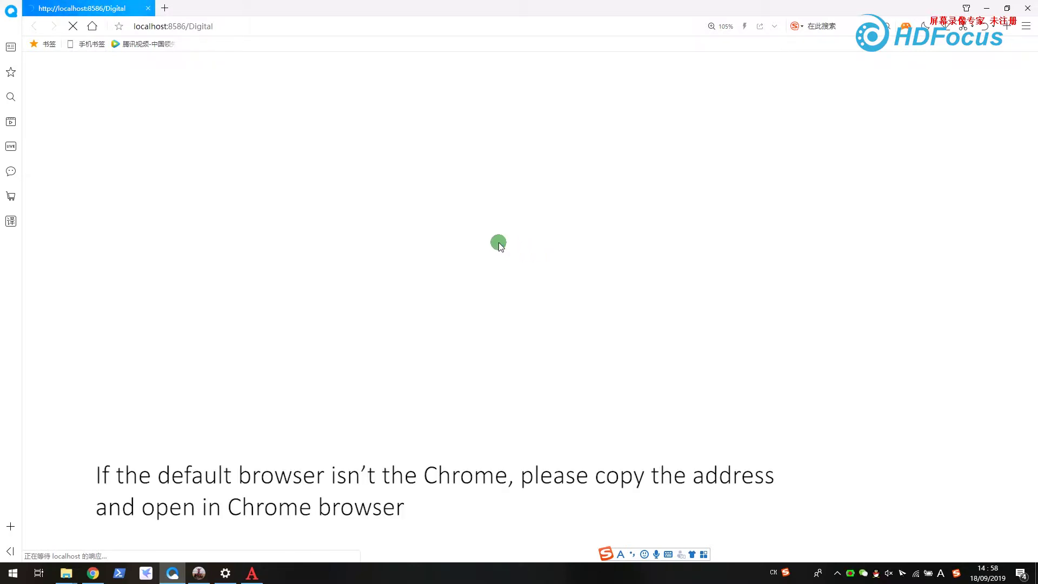
# - Move the localhost:8586/Digital address into a new Chrome window, close the old browser, and maximize Chrome
pyautogui.moveTo(227, 27); pyautogui.dragTo(31, 27)
pyautogui.hotkey('ctrl', 'x')
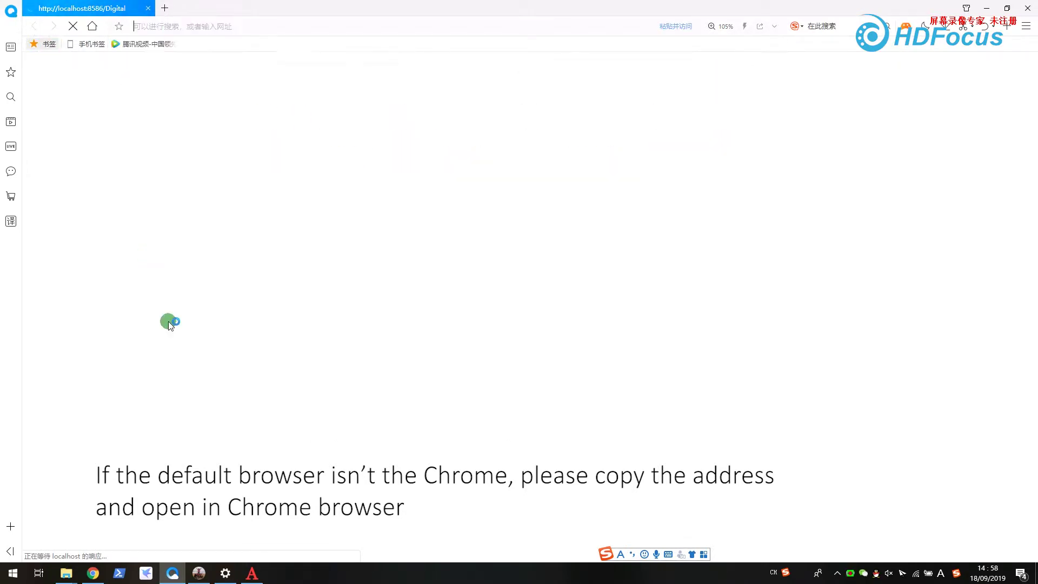
pyautogui.rightClick(93, 573)
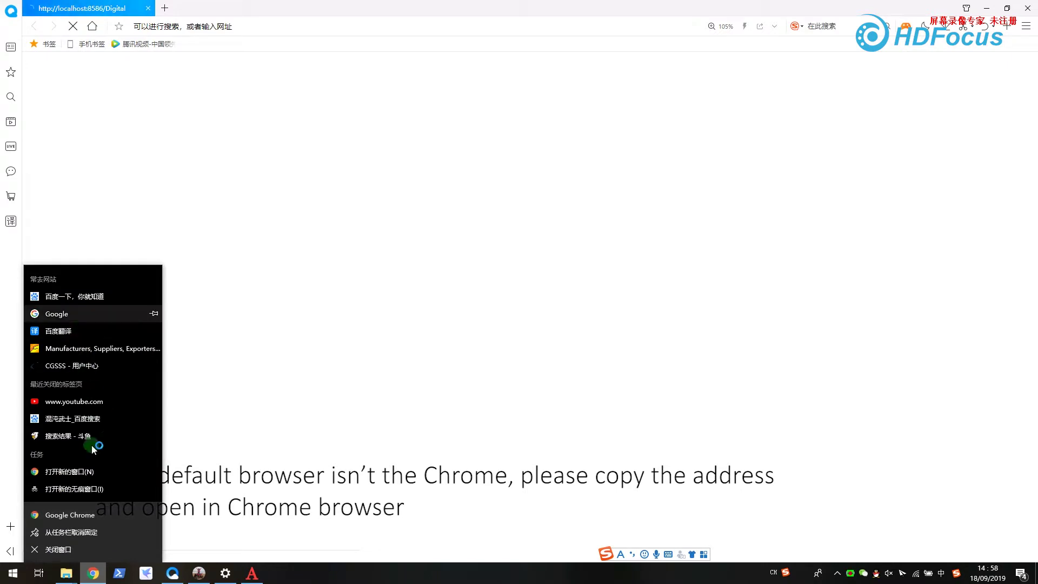
pyautogui.click(333, 364)
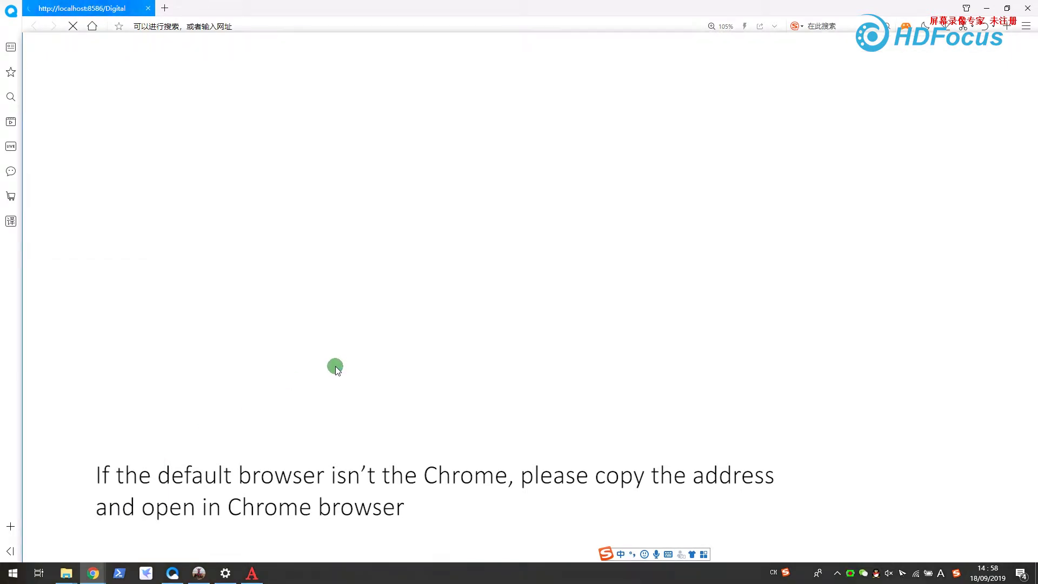
pyautogui.hotkey('ctrl', 'v')
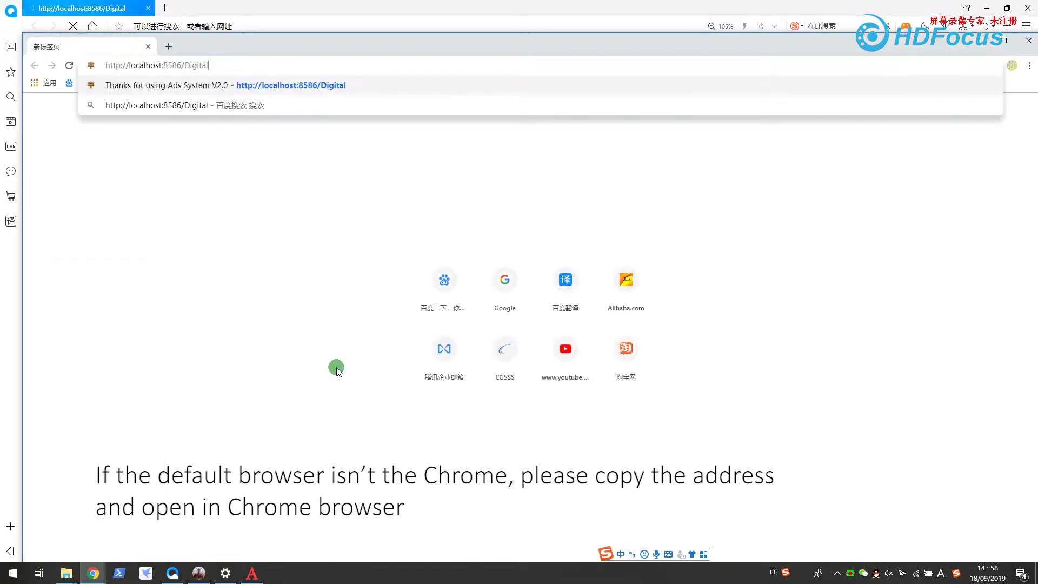
pyautogui.press('Return')
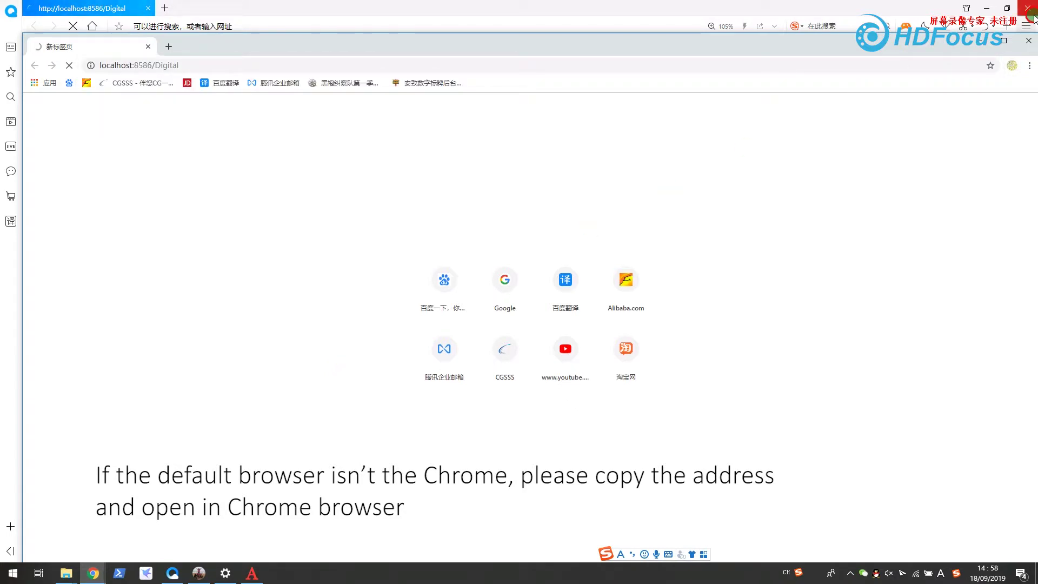
pyautogui.click(1027, 8)
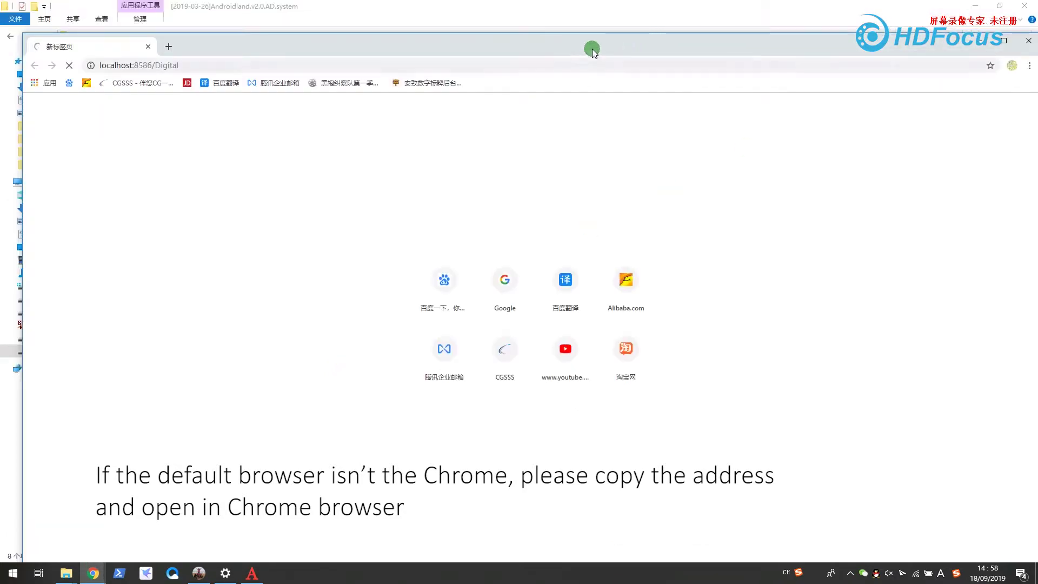
pyautogui.doubleClick(592, 50)
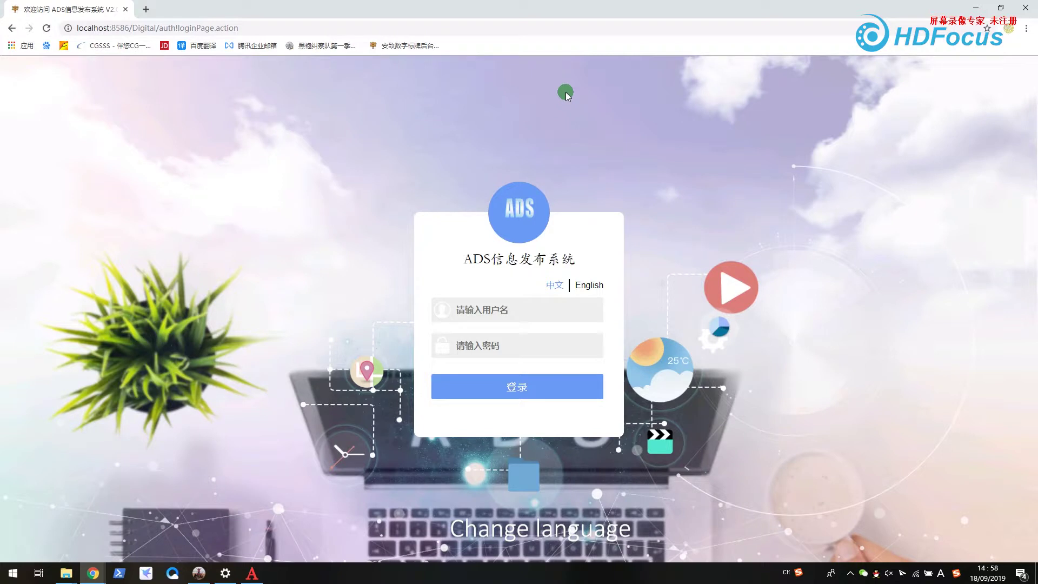
# - Switch the login page to English and sign in with the admin user name and password
pyautogui.click(586, 285)
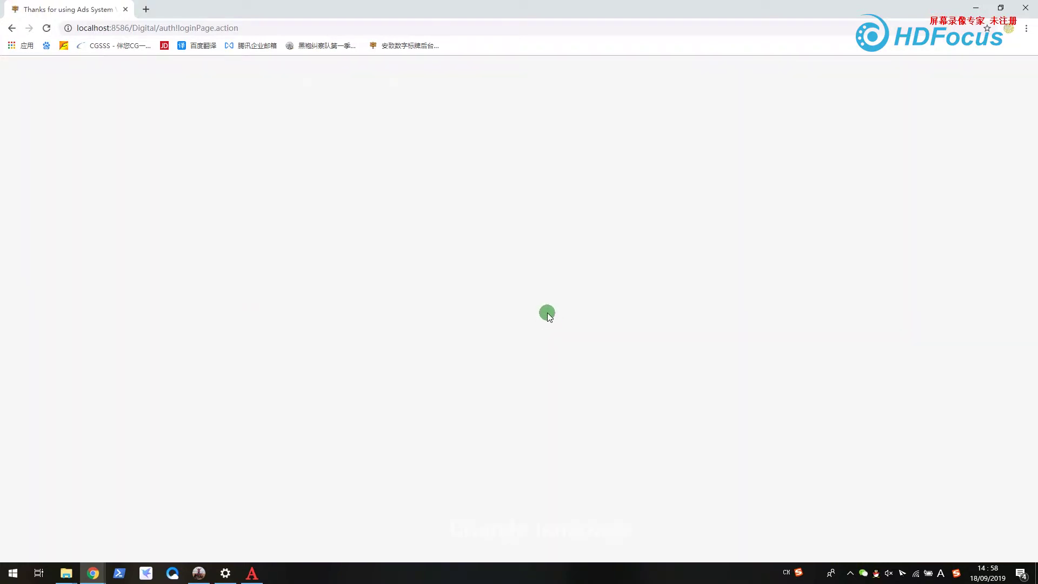
pyautogui.click(538, 311)
pyautogui.write('ADMIN')
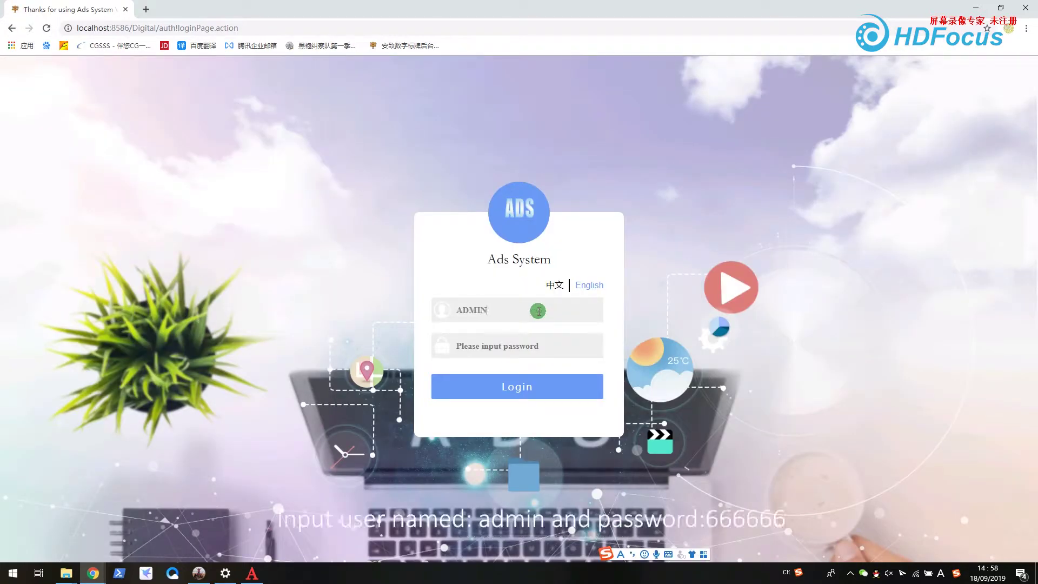
pyautogui.write('admin')
pyautogui.press('shift')
pyautogui.press('Tab')
pyautogui.write('666')
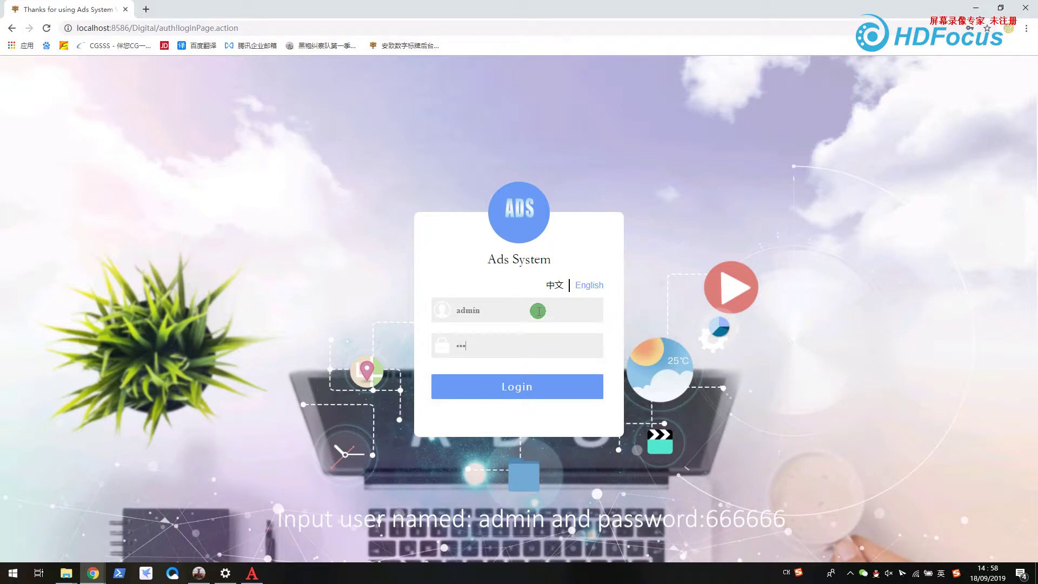
pyautogui.write('666')
pyautogui.press('Return')
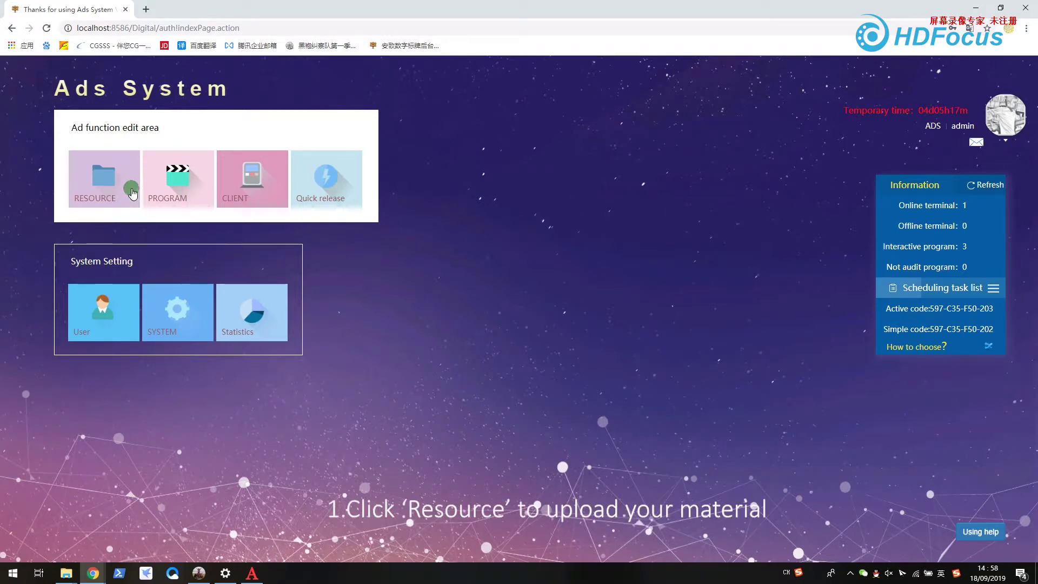
# - Open the RESOURCE library and show its Video section
pyautogui.click(113, 189)
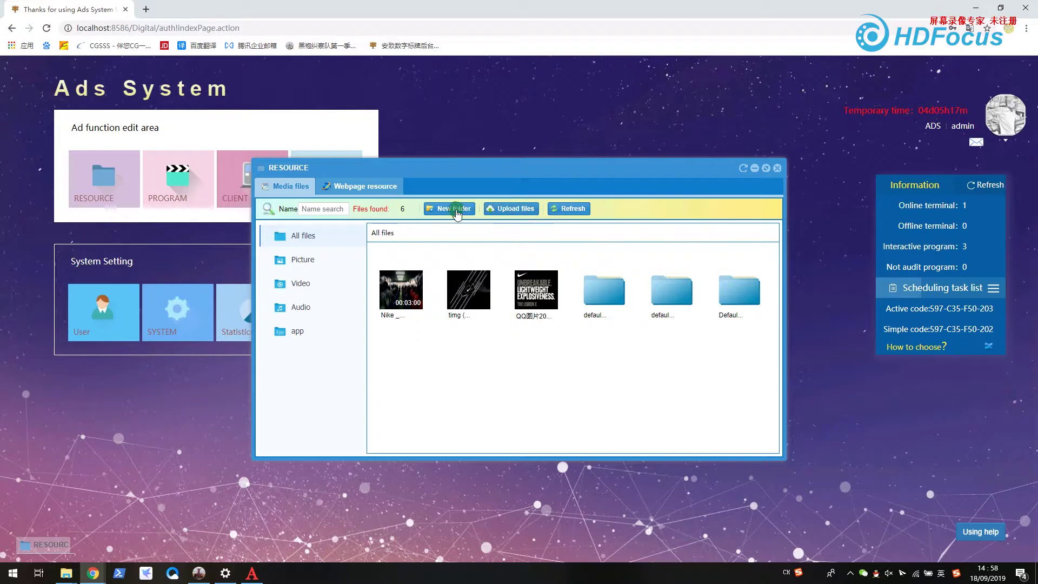
pyautogui.click(302, 260)
pyautogui.click(300, 283)
pyautogui.click(303, 307)
pyautogui.click(303, 260)
pyautogui.click(300, 283)
# - Upload 2_Pesi.mp4 to the Video resources, then close the upload dialog and resource window
pyautogui.click(513, 209)
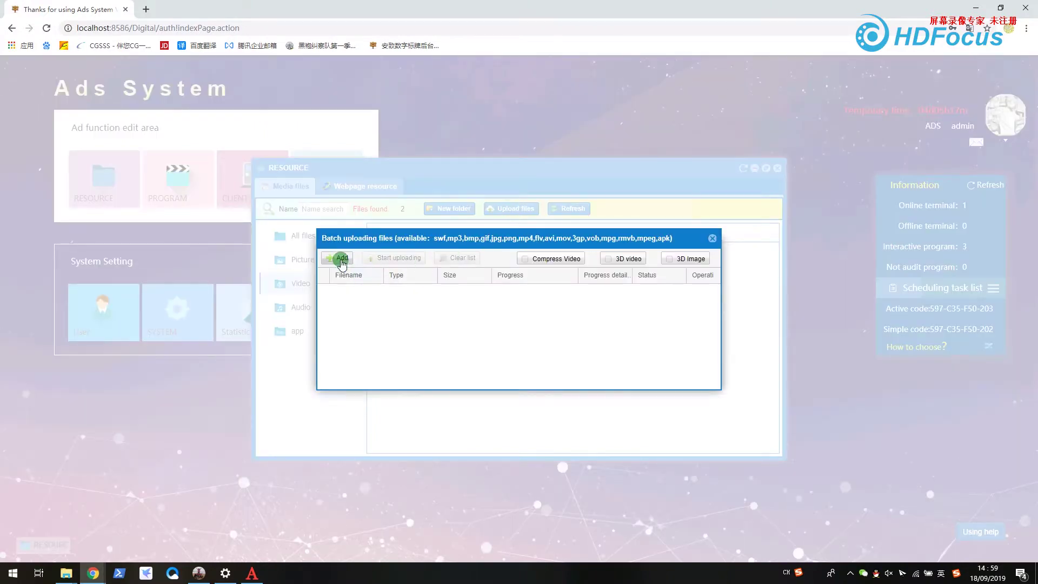
pyautogui.click(340, 258)
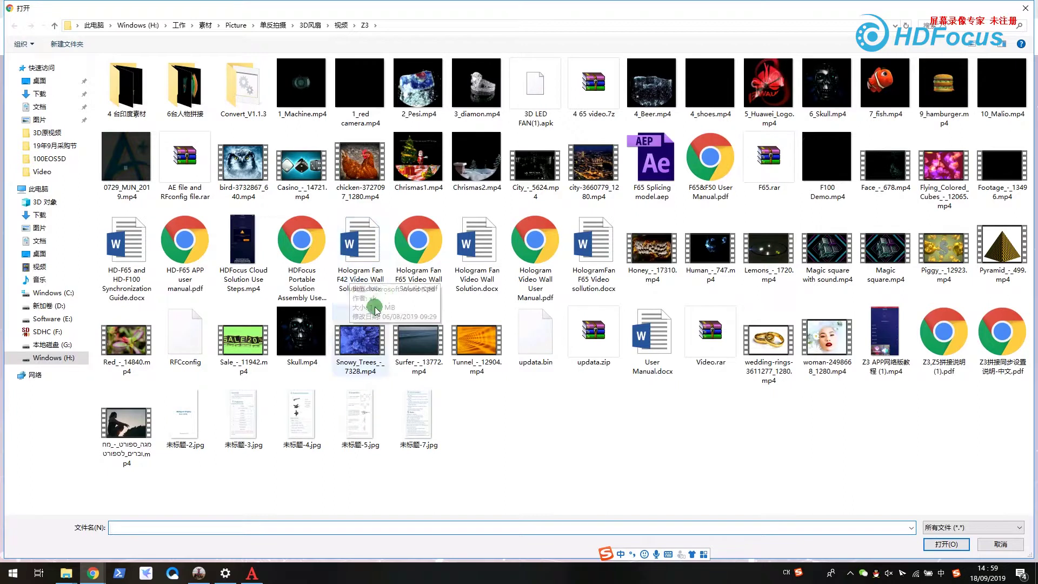
pyautogui.doubleClick(400, 102)
pyautogui.click(421, 258)
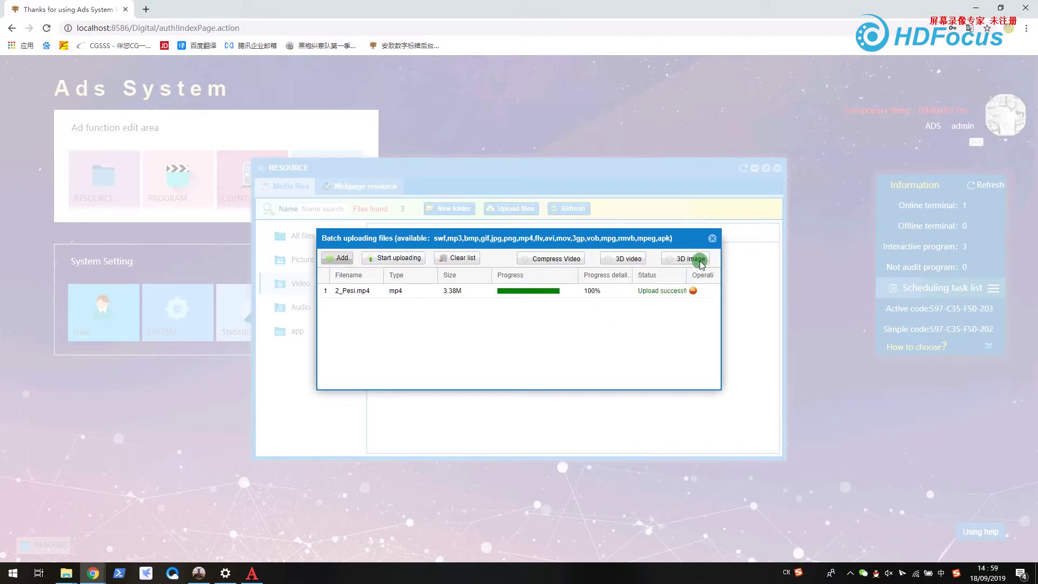
pyautogui.click(713, 238)
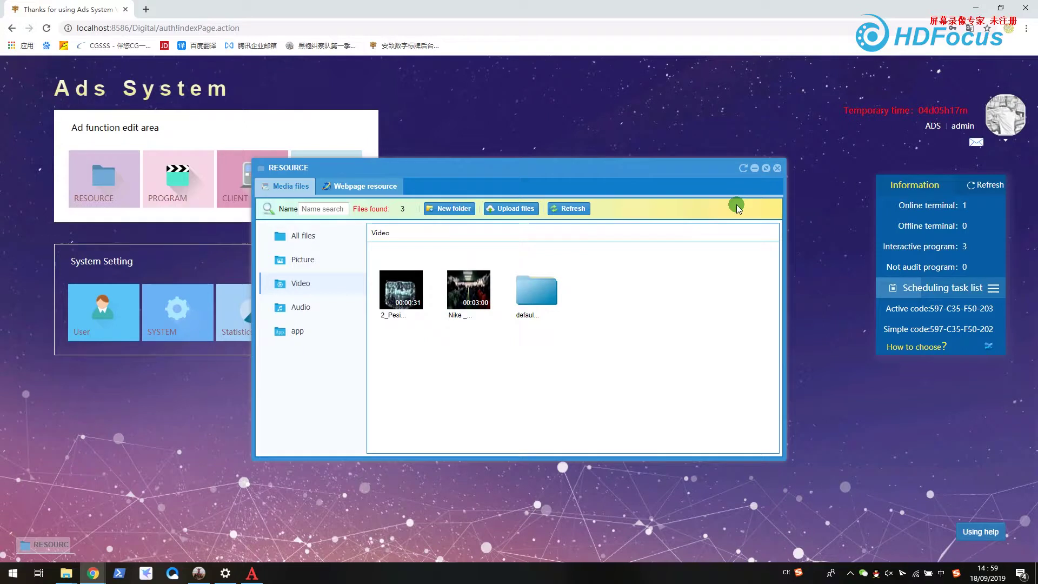
pyautogui.click(778, 168)
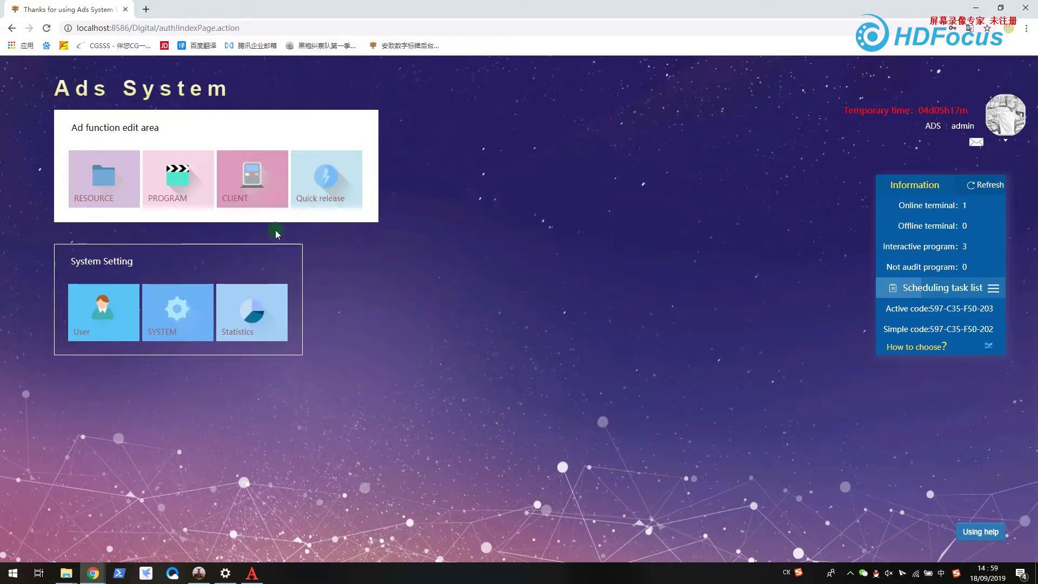
# - In maximized PROGRAM management, create a new program named test1 with 1080*1920 resolution
pyautogui.click(174, 191)
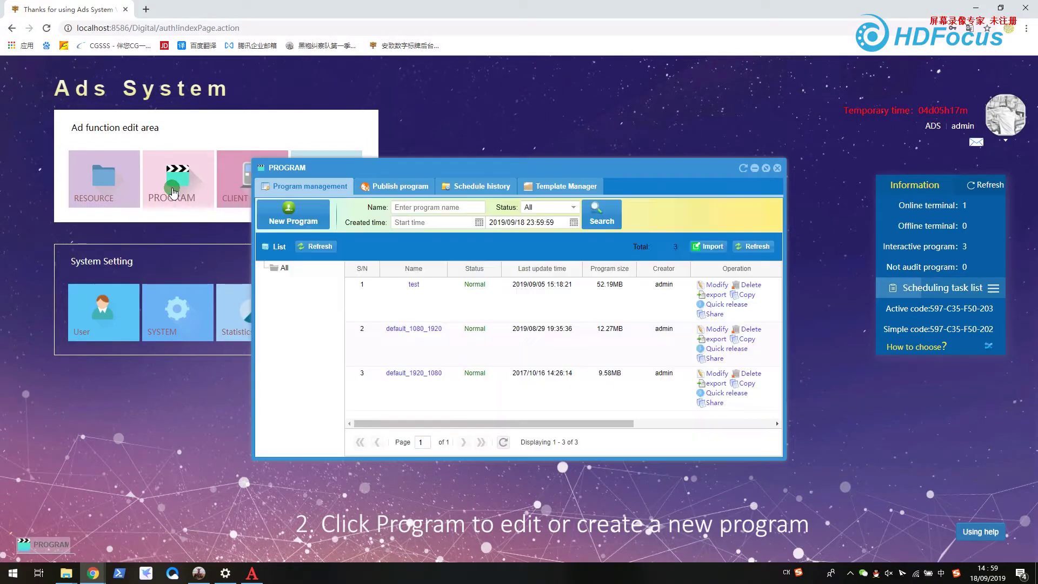
pyautogui.click(766, 168)
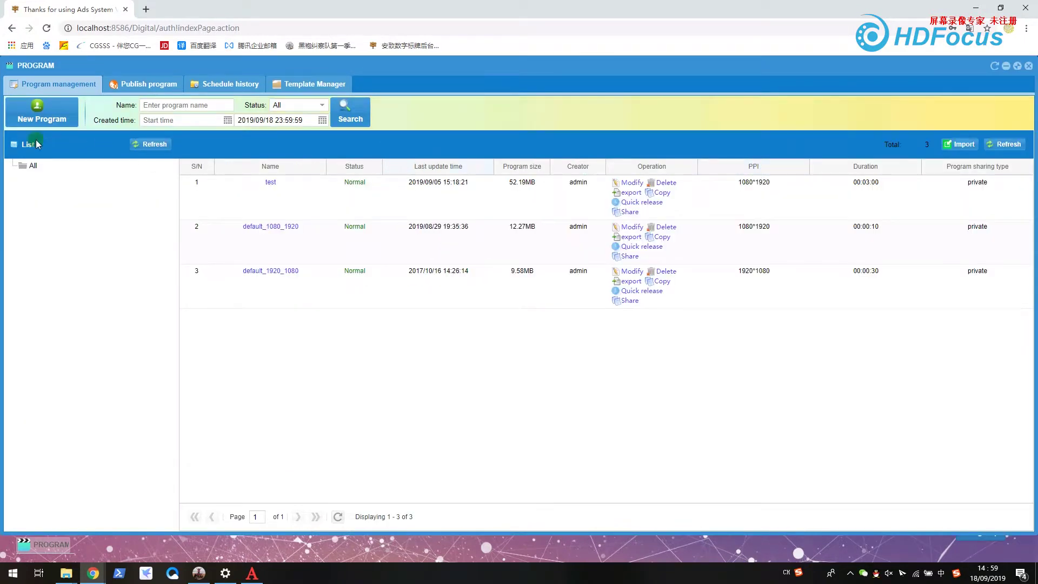
pyautogui.click(36, 116)
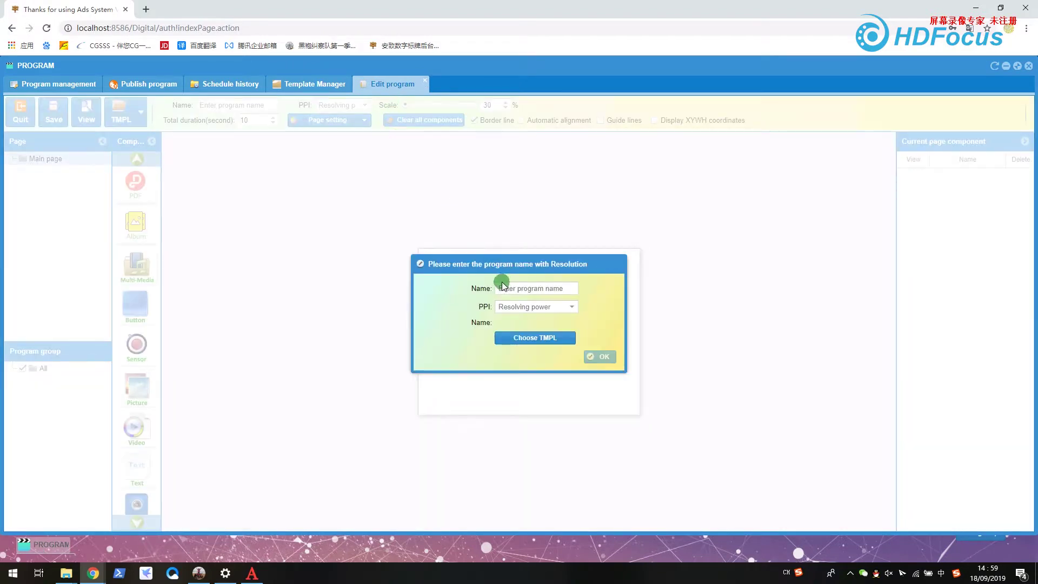
pyautogui.click(509, 288)
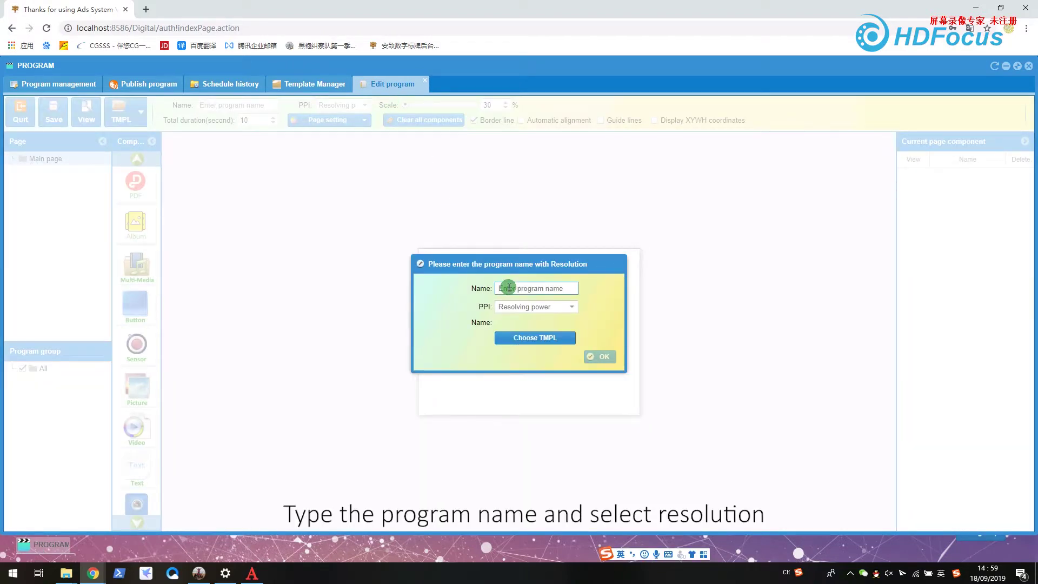
pyautogui.write('tes')
pyautogui.press('Tab')
pyautogui.click(572, 307)
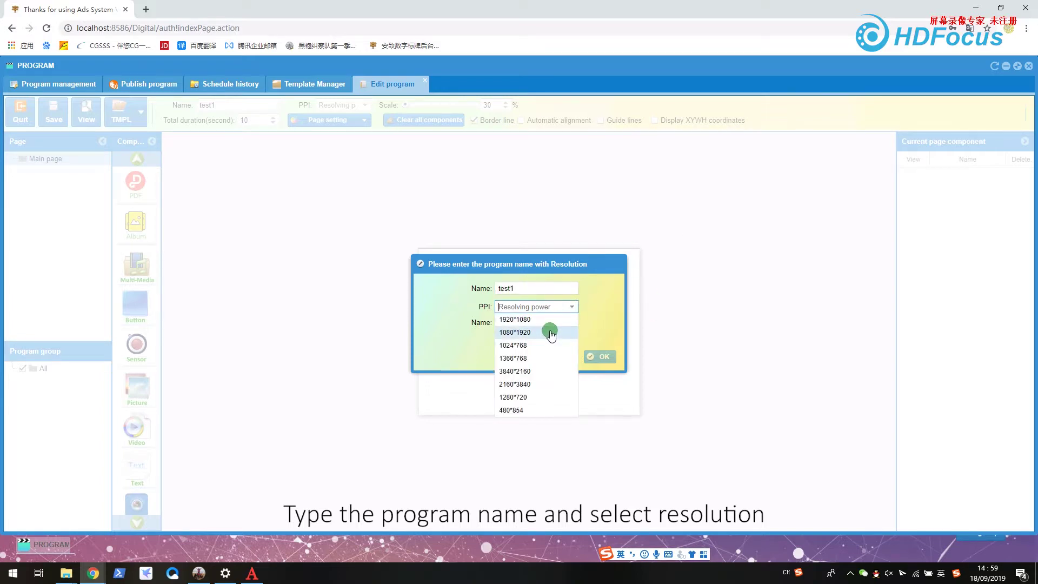
pyautogui.click(549, 330)
# - Confirm the new program, then place Multi-Media, Video and Text components top to bottom on the page
pyautogui.click(596, 356)
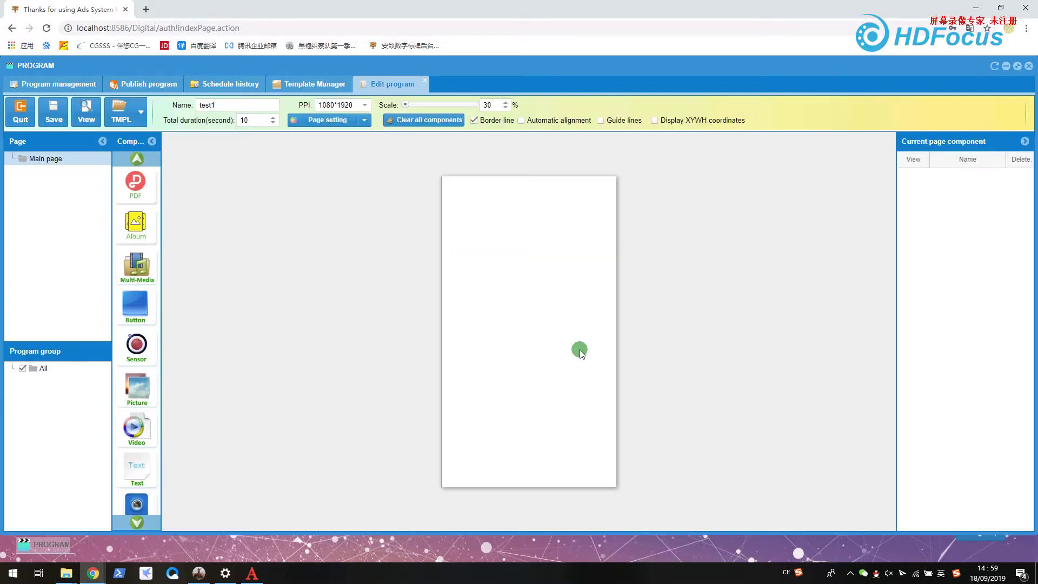
pyautogui.moveTo(139, 291); pyautogui.dragTo(633, 265)
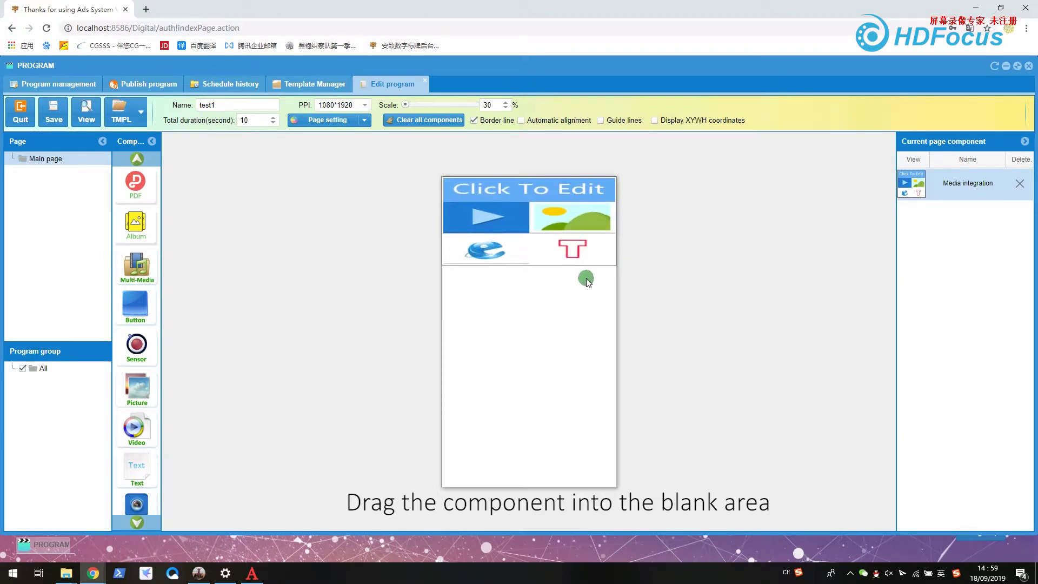
pyautogui.scroll(-1, 137, 268)
pyautogui.moveTo(140, 386); pyautogui.dragTo(642, 382)
pyautogui.click(508, 338)
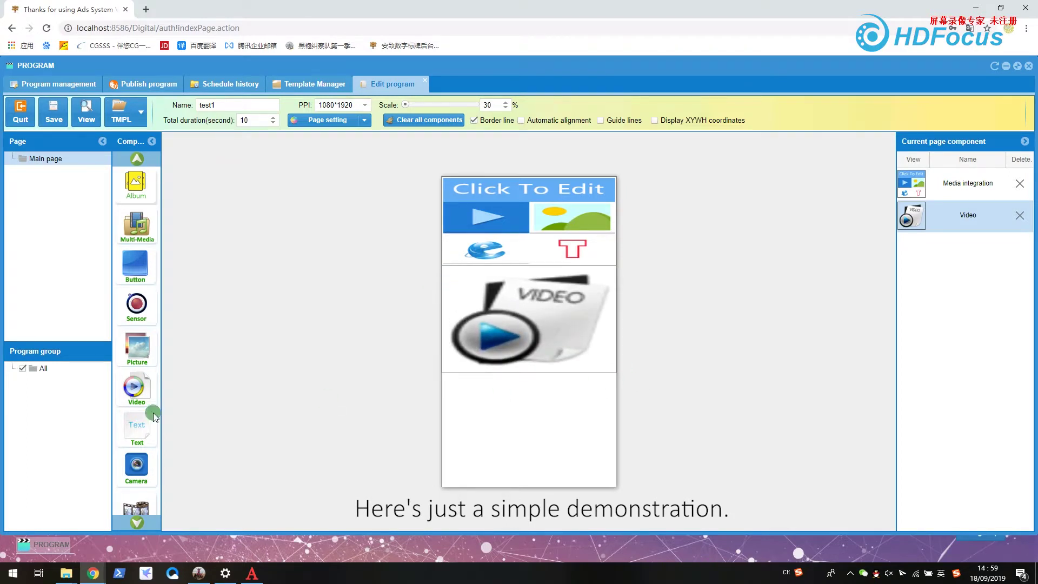
pyautogui.moveTo(141, 426); pyautogui.dragTo(725, 394)
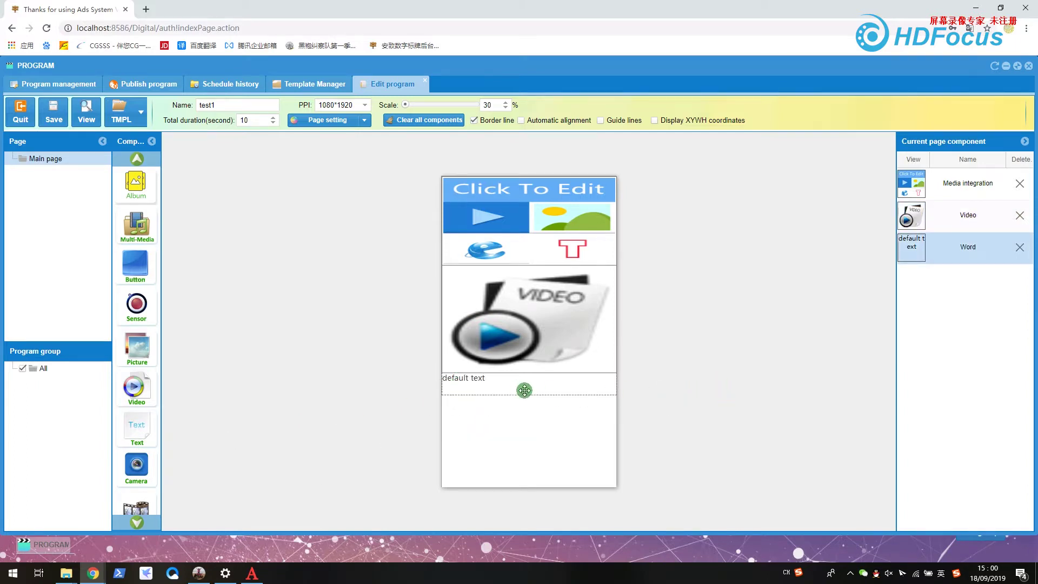
# - Add timg (1).gif and a QQ PNG picture to the media block
pyautogui.doubleClick(526, 233)
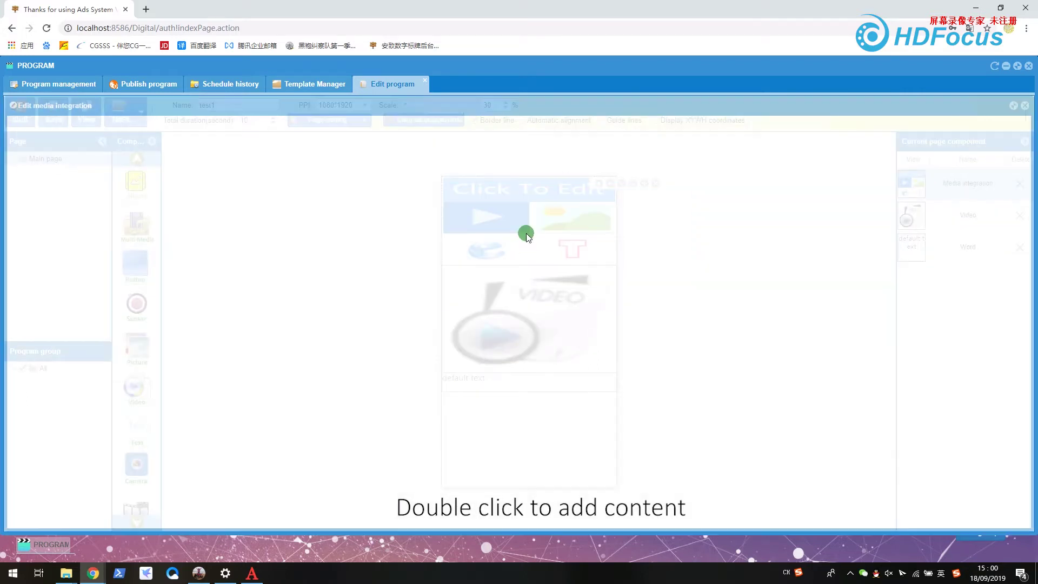
pyautogui.click(126, 251)
pyautogui.doubleClick(90, 226)
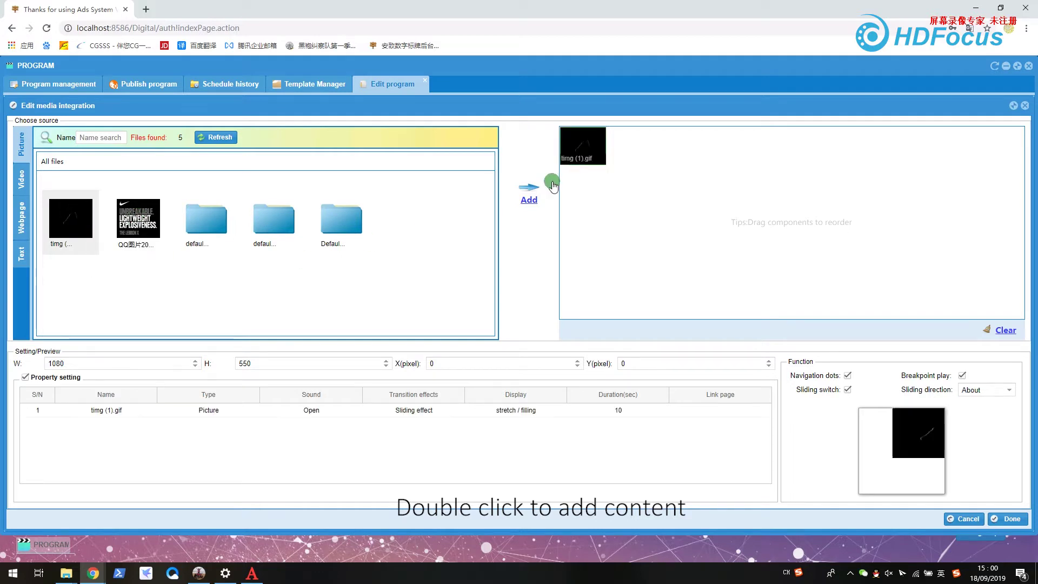
pyautogui.doubleClick(139, 222)
# - Set the first picture's Display to scaling, keep the second on stretch, and finish editing
pyautogui.click(488, 414)
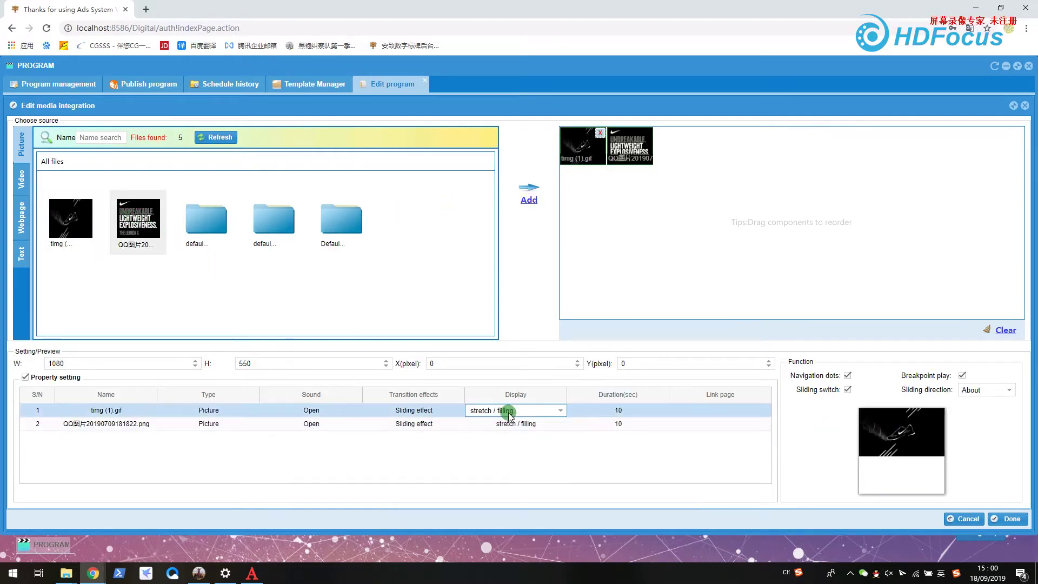
pyautogui.click(560, 411)
pyautogui.click(541, 423)
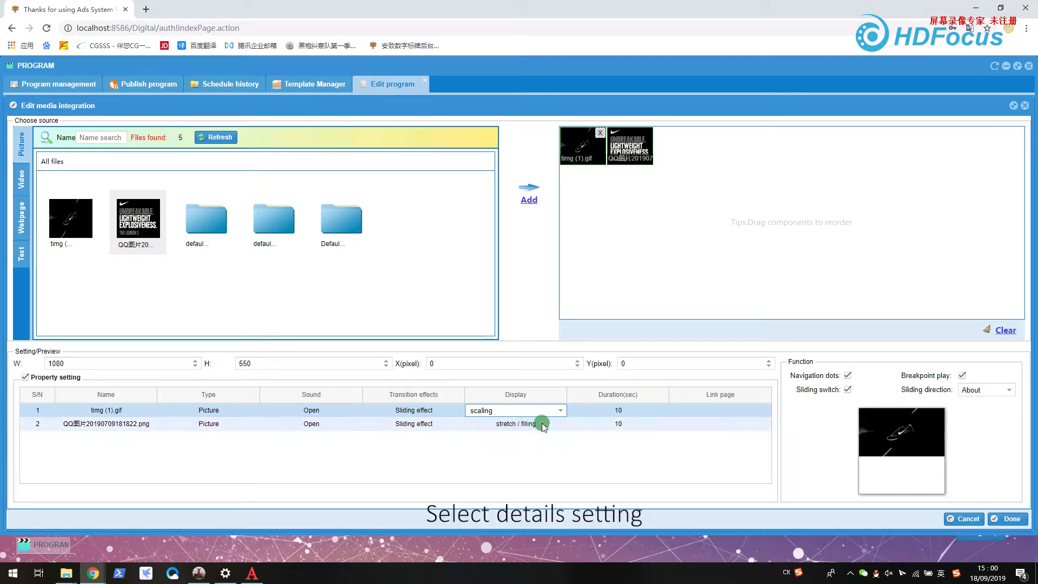
pyautogui.click(542, 424)
pyautogui.click(589, 410)
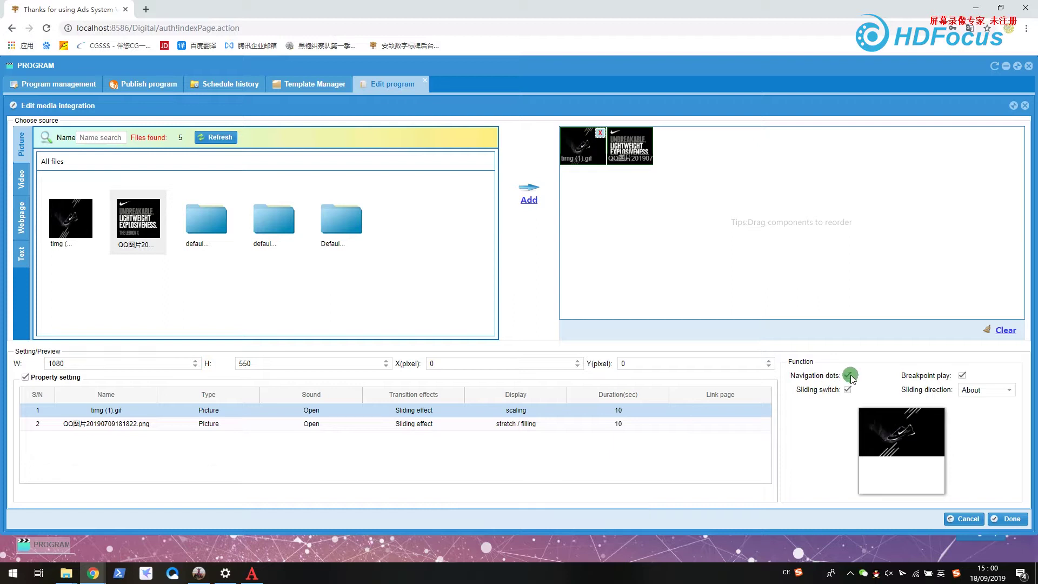
pyautogui.click(1003, 520)
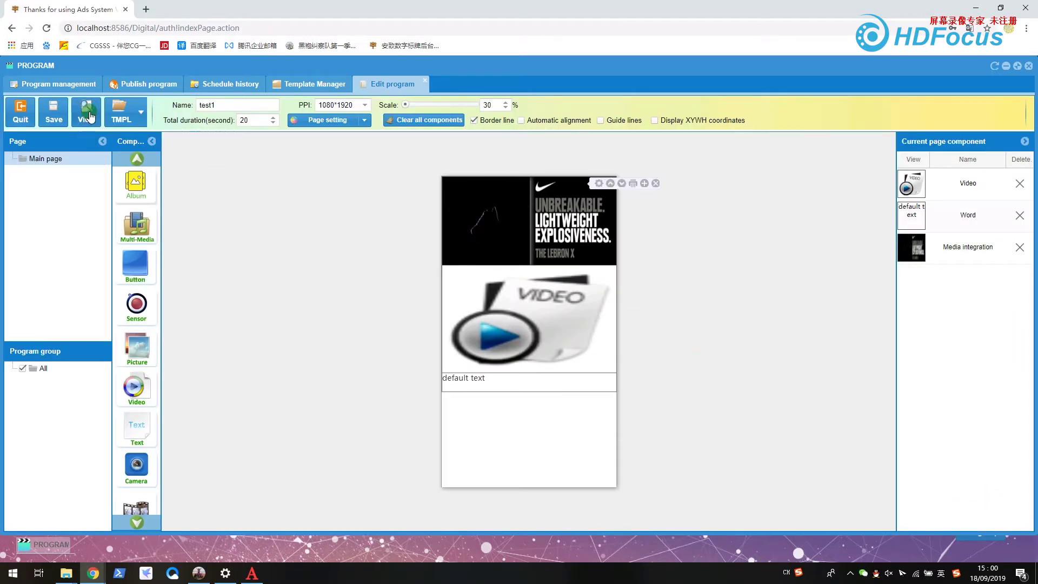
# - Preview test1, where the video area reports a play exception, then save the program
pyautogui.click(86, 112)
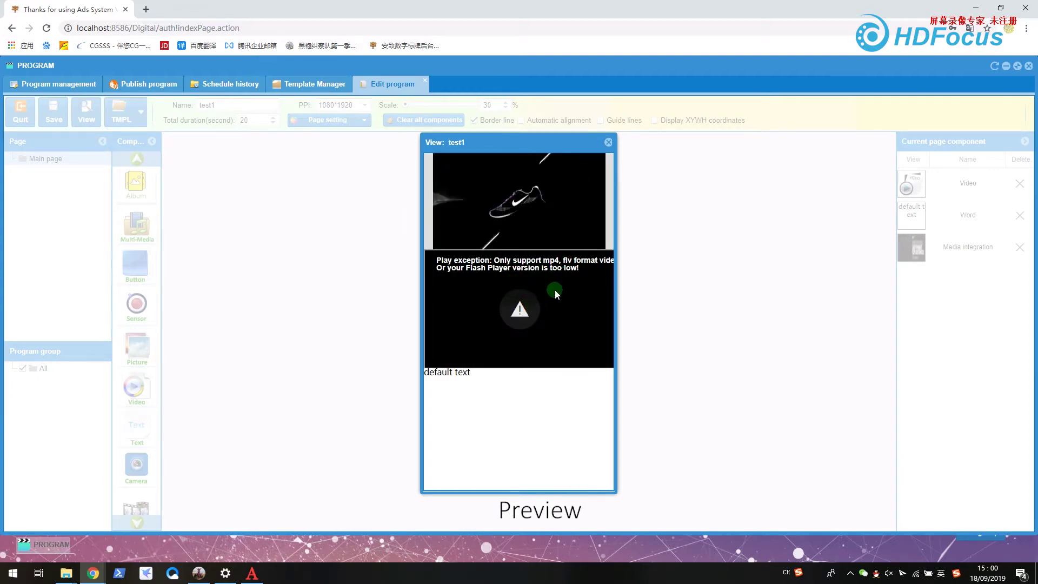
pyautogui.click(608, 142)
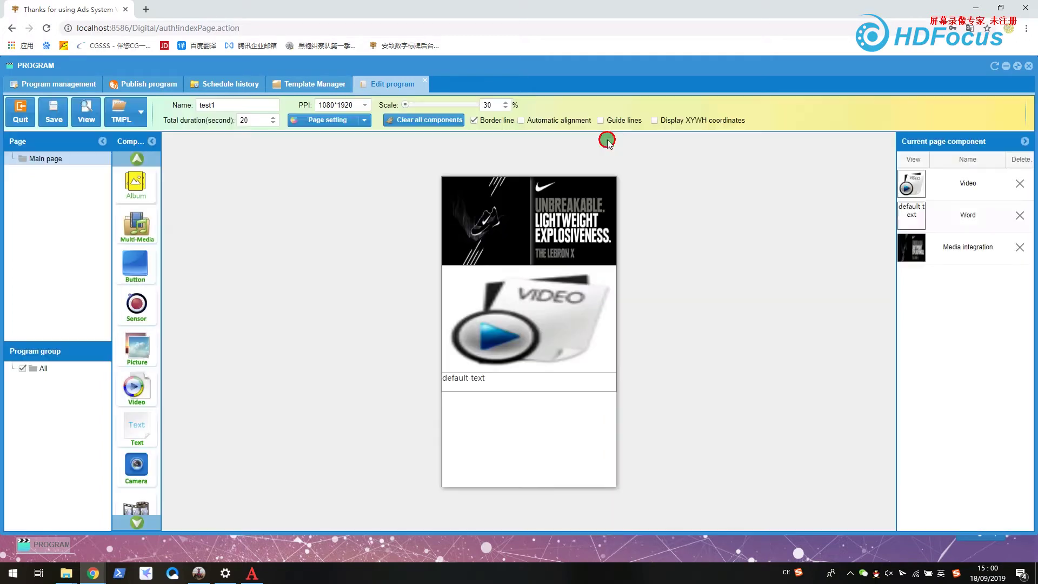
pyautogui.moveTo(491, 325)
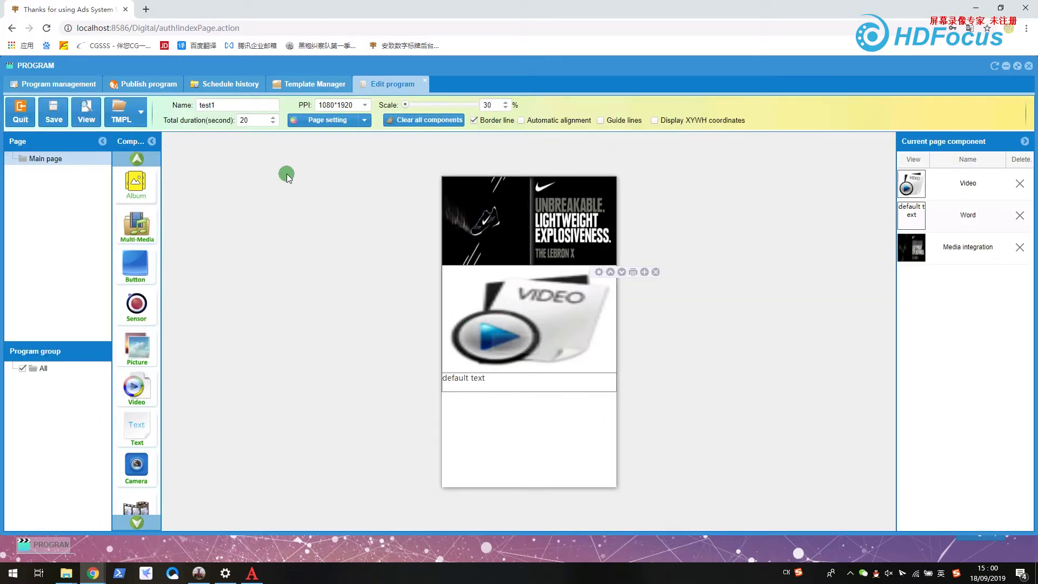
pyautogui.click(62, 120)
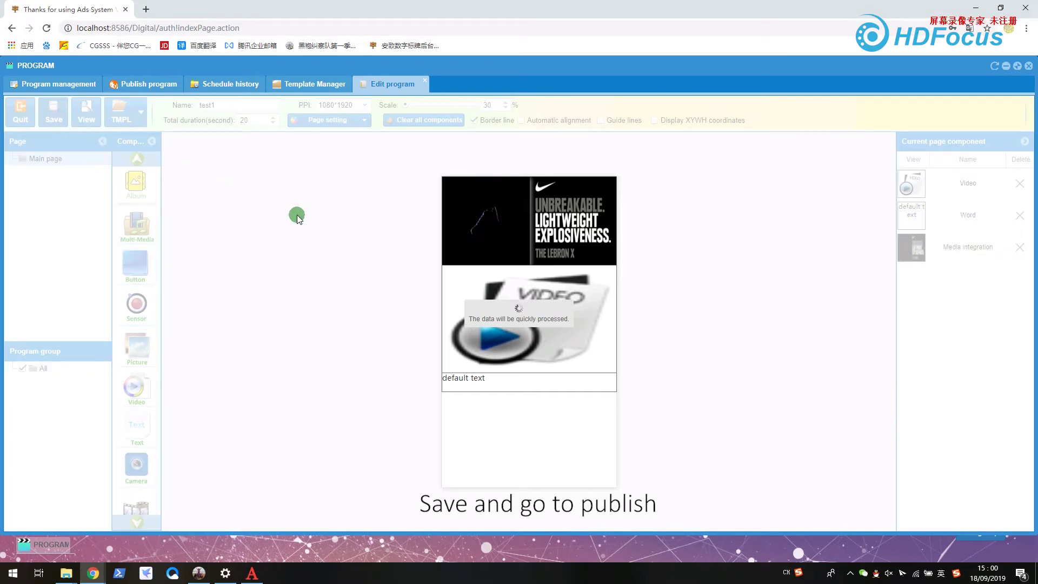
# - Select test1 for publishing and add it to the cycling play schedule
pyautogui.click(544, 336)
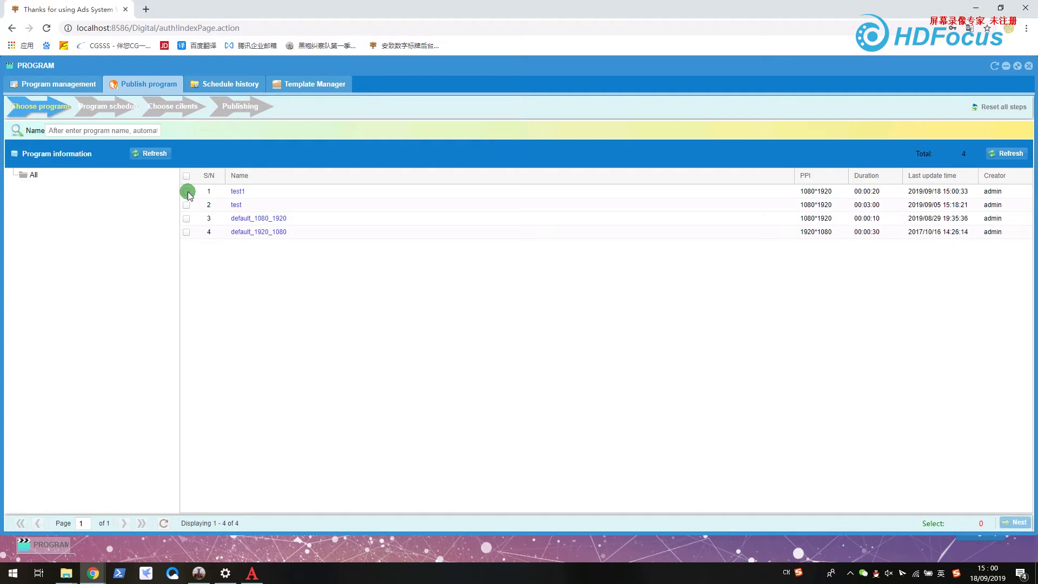
pyautogui.click(186, 191)
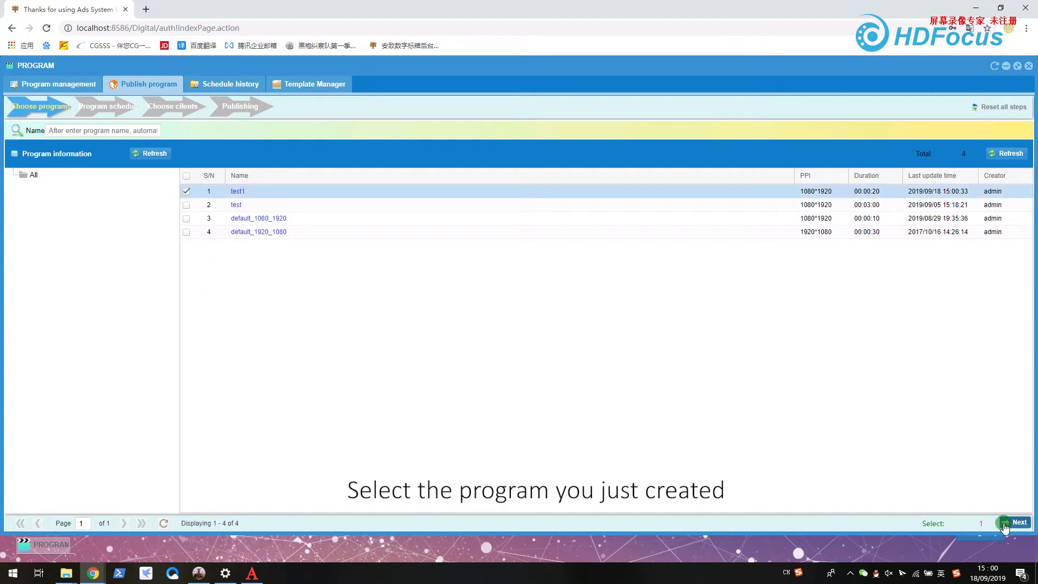
pyautogui.click(1004, 525)
pyautogui.moveTo(63, 162); pyautogui.dragTo(143, 177)
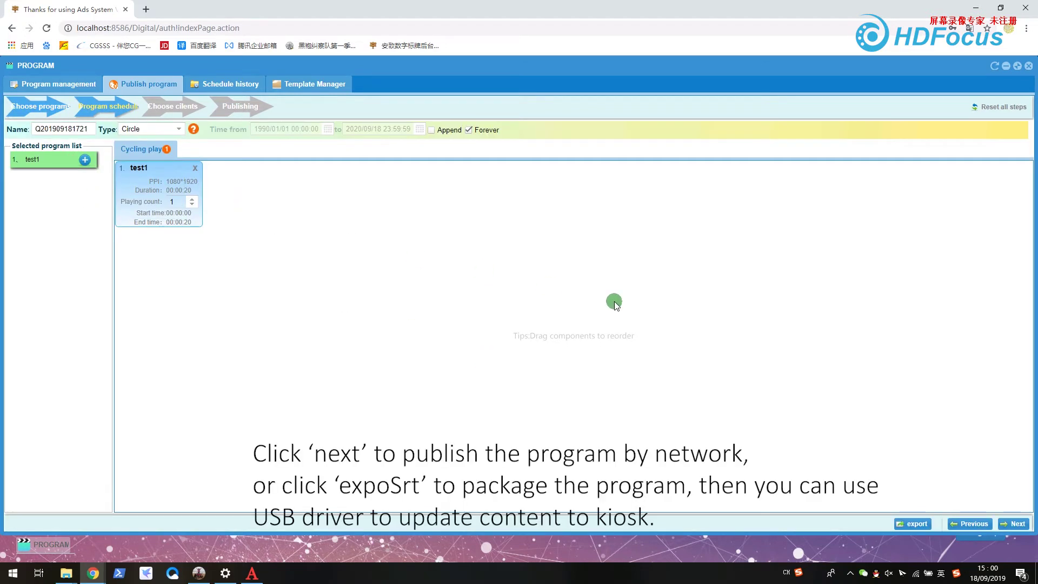
# - Publish test1 to the player kiosk and refresh until progress shows 100% Success
pyautogui.click(1010, 525)
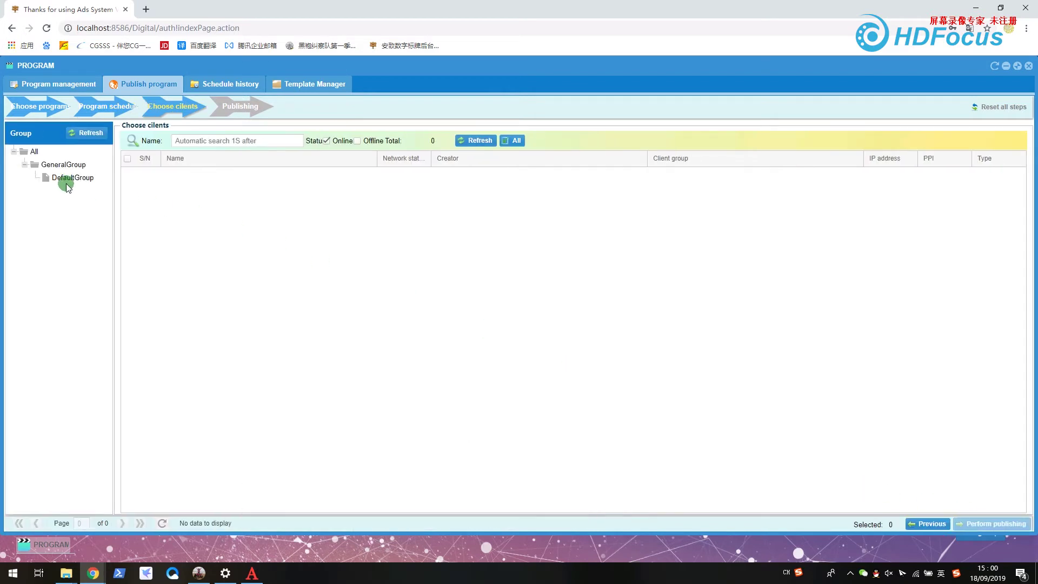
pyautogui.click(128, 174)
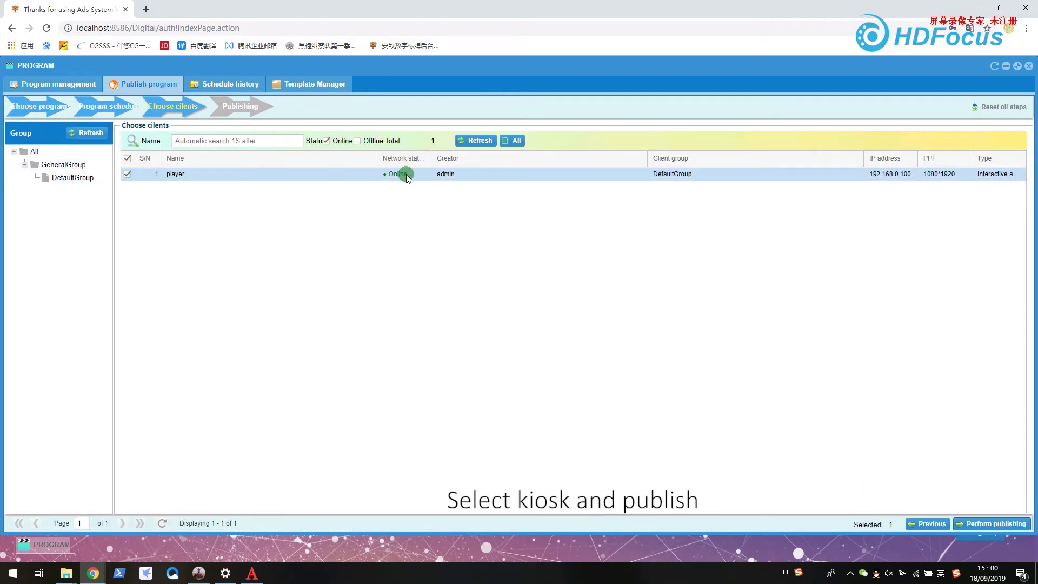
pyautogui.click(1004, 523)
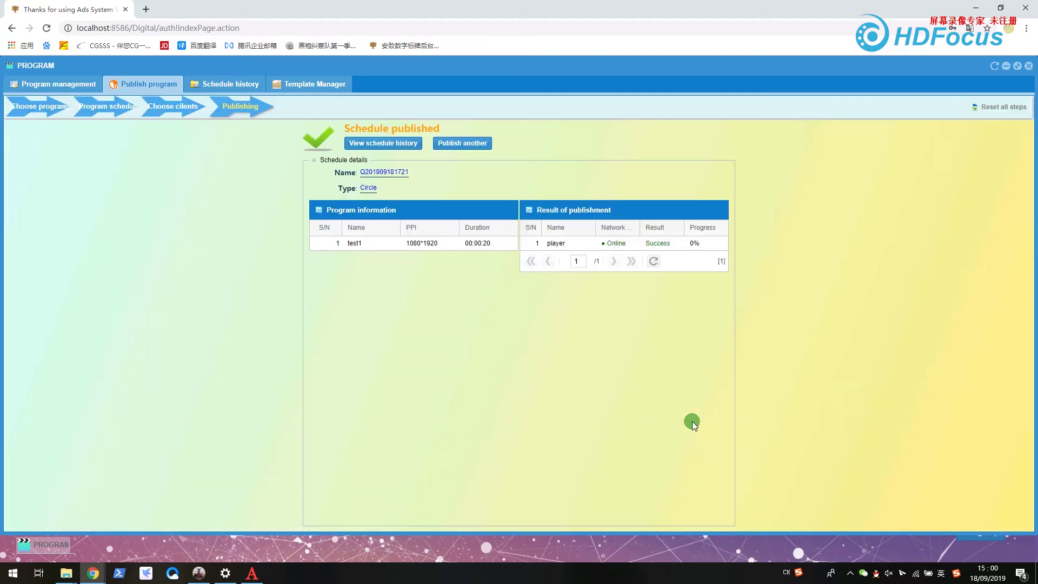
pyautogui.click(652, 263)
# - Request a remote screenshot of the player kiosk from client monitoring
pyautogui.click(1006, 66)
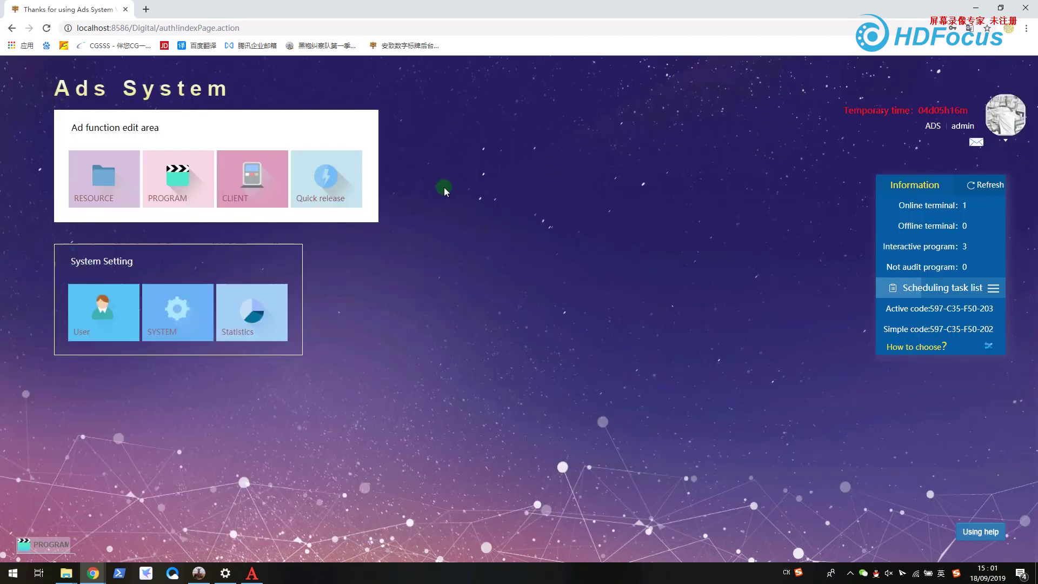
pyautogui.click(224, 175)
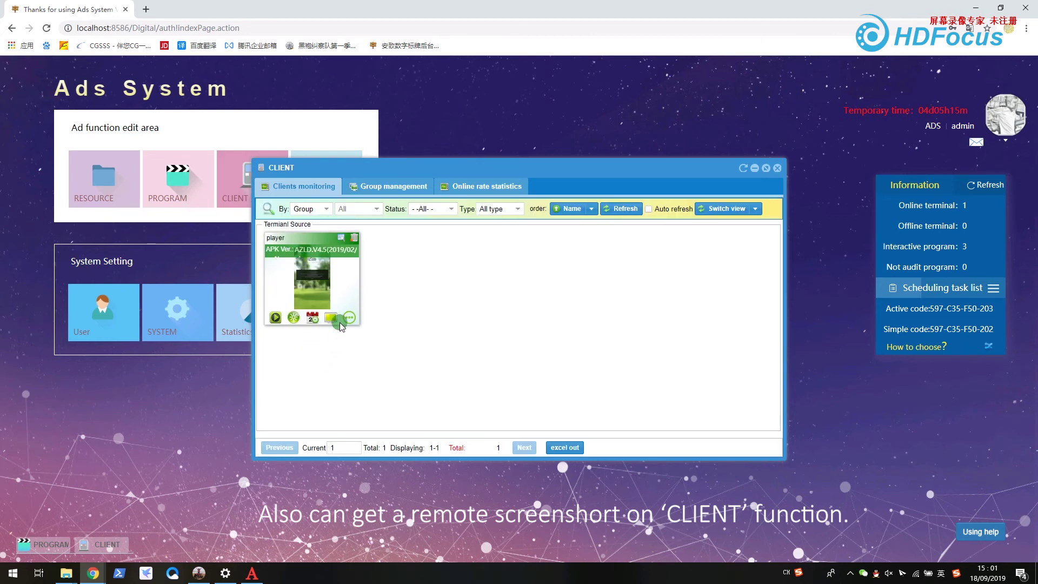
pyautogui.click(331, 319)
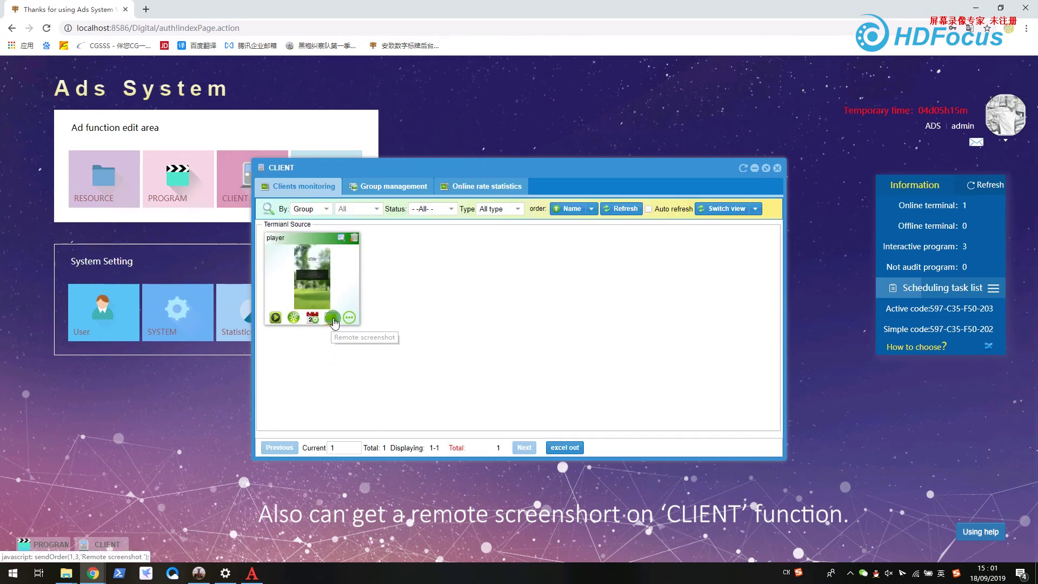
pyautogui.click(509, 352)
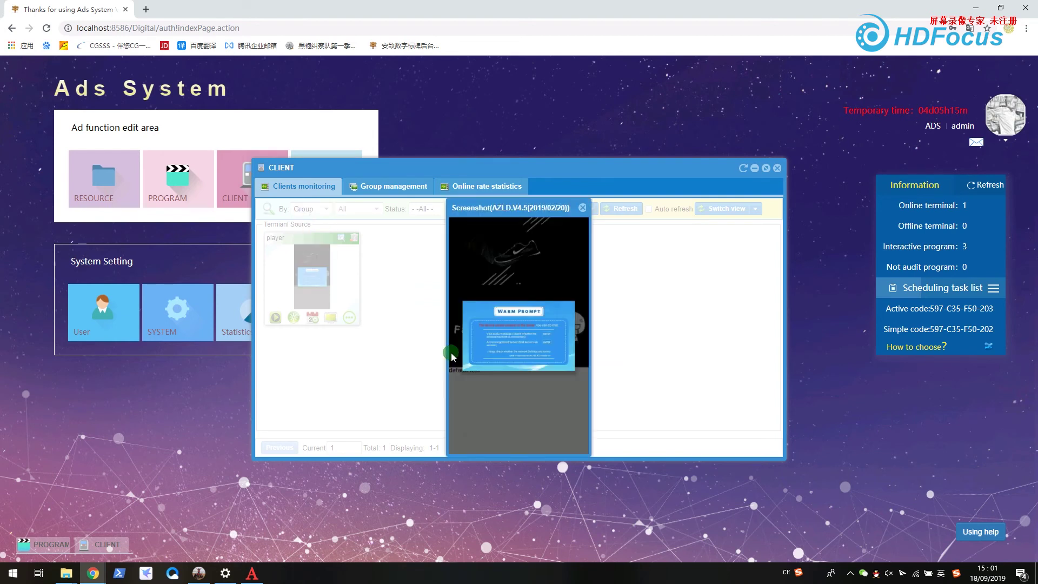
# - View the retrieved kiosk screenshot, then minimize the client window back to the dashboard
pyautogui.click(582, 208)
pyautogui.click(582, 208)
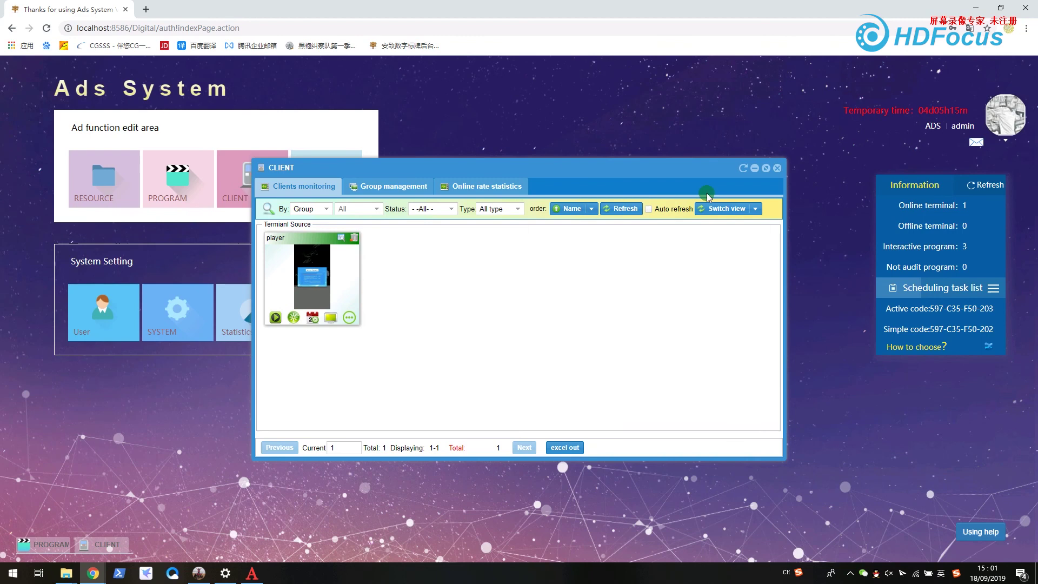
pyautogui.click(753, 168)
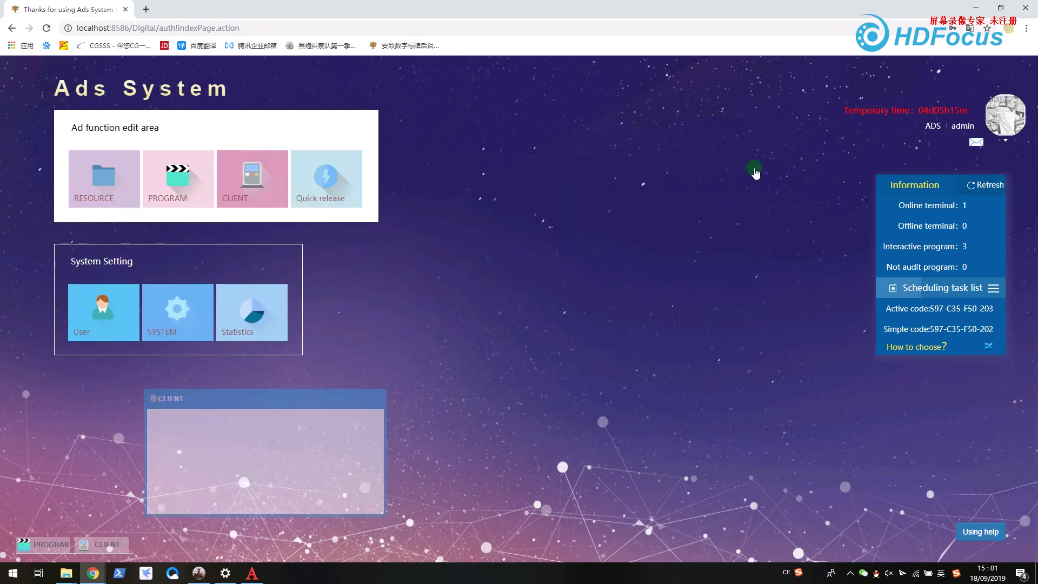